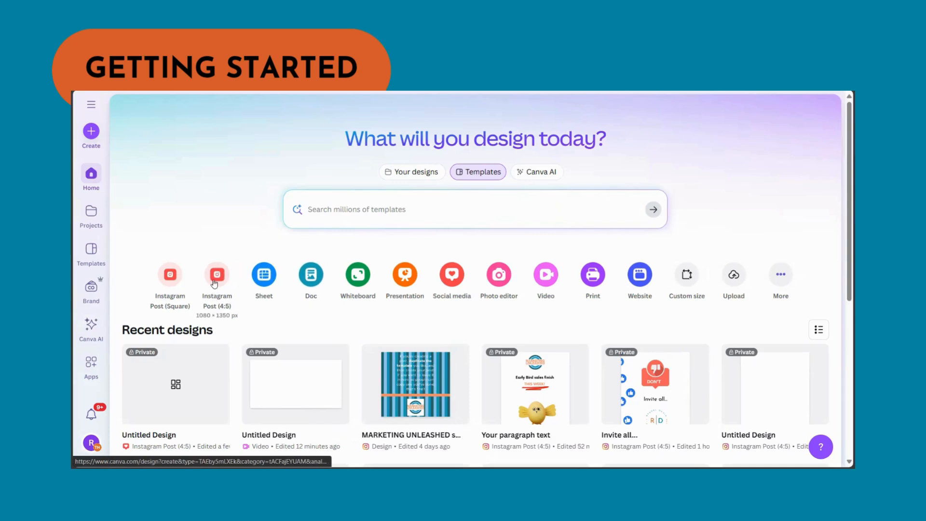
Step: Create an Instagram Post (4:5) design and place the orange-and-blue brand logo centred near the bottom of the page
left_click(214, 283)
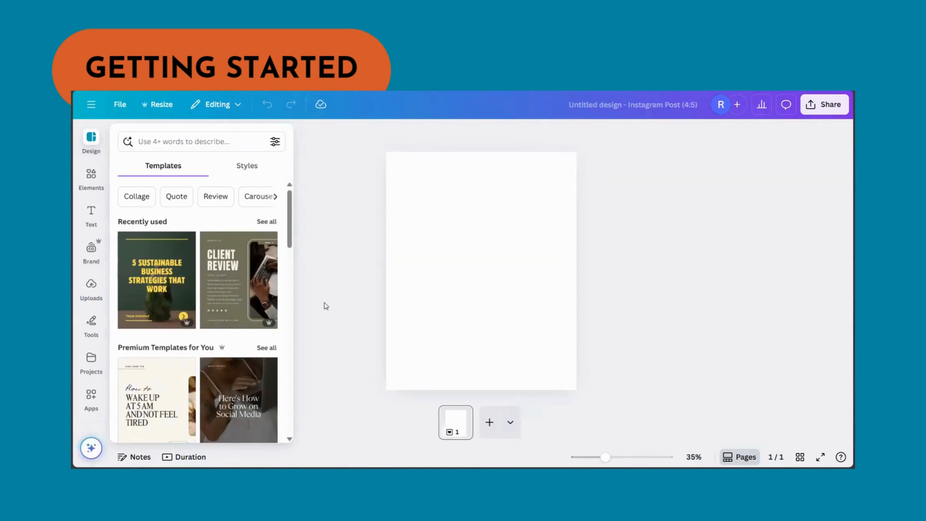
left_click(90, 250)
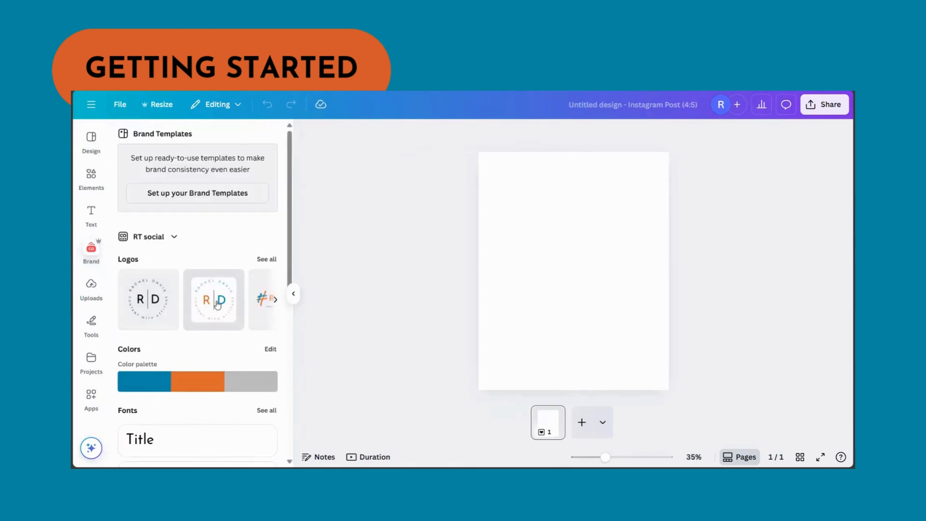
left_click(218, 304)
left_click_drag(626, 218, 578, 345)
left_click(589, 250)
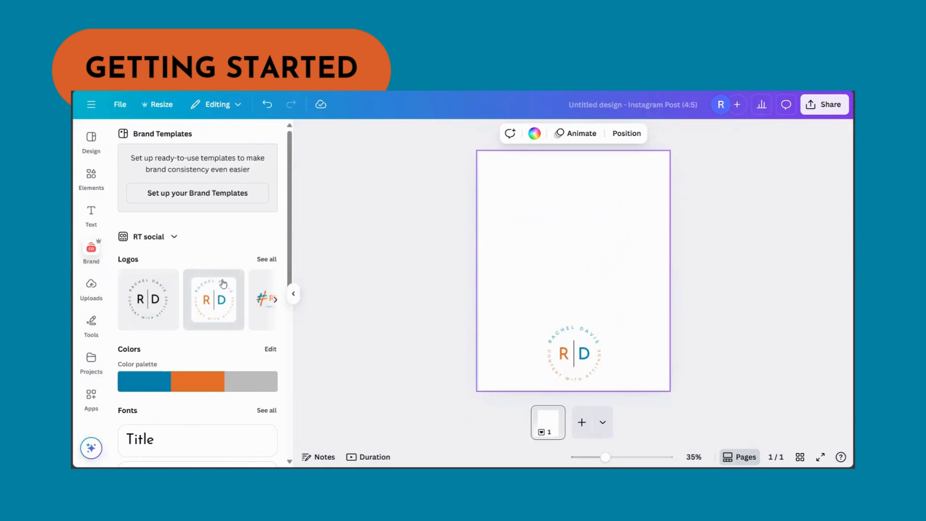
Step: Add a brand Title text reading "5 top tips for using social media for your small business"
left_click(153, 444)
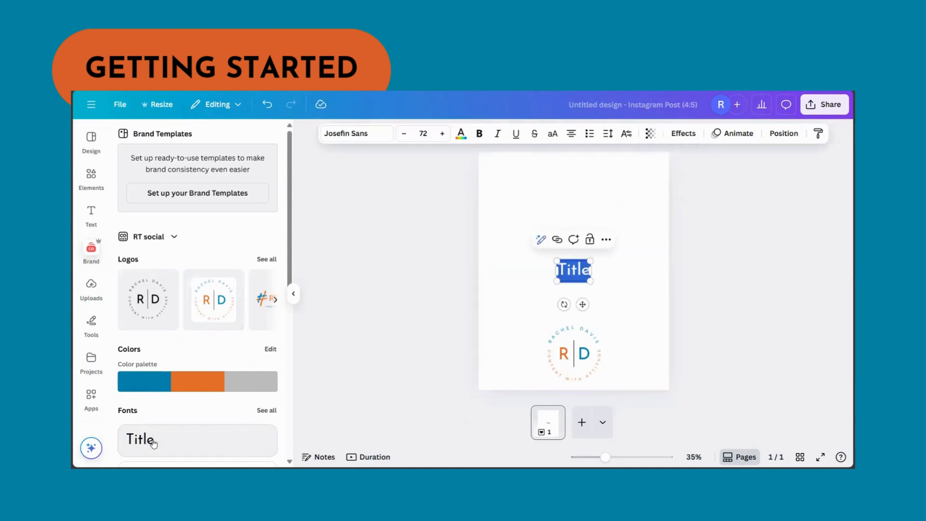
type("% t")
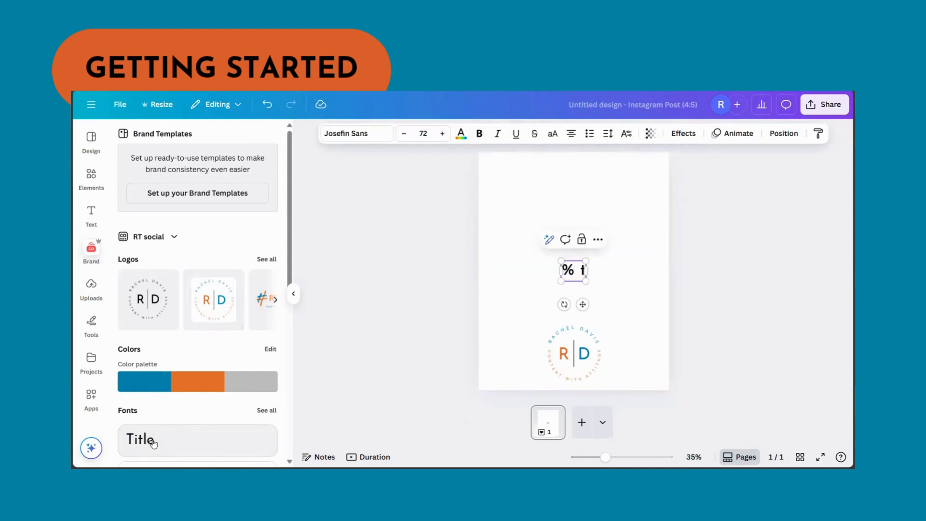
key("BackSpace")
key("BackSpace")
key("BackSpace")
type("5 top")
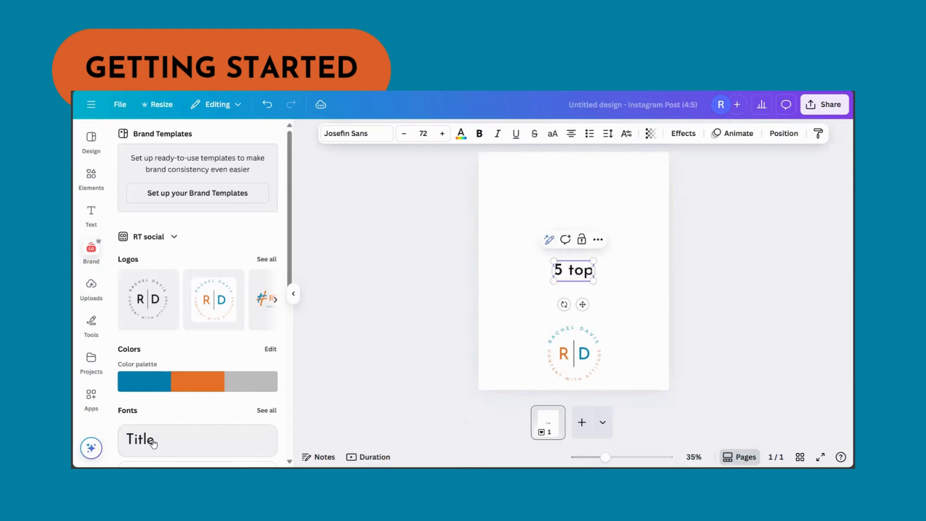
type(" tips for")
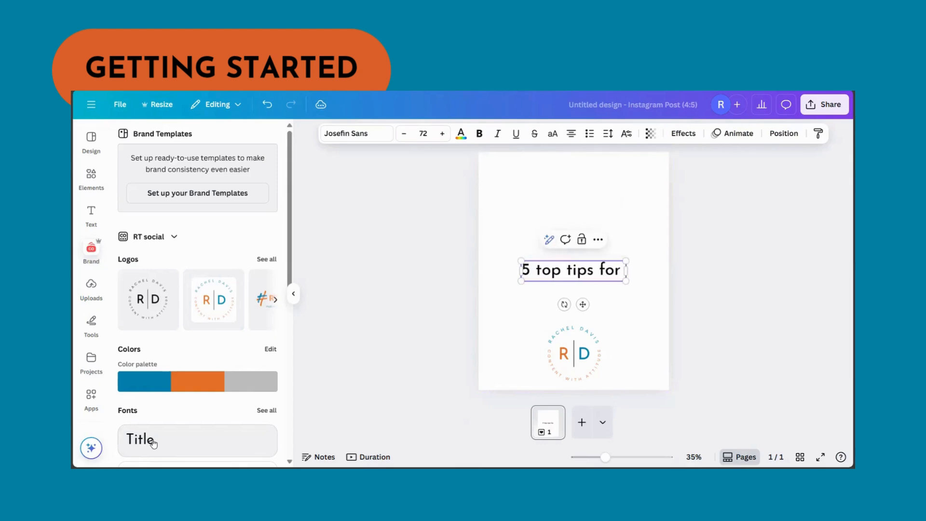
type(" using soc")
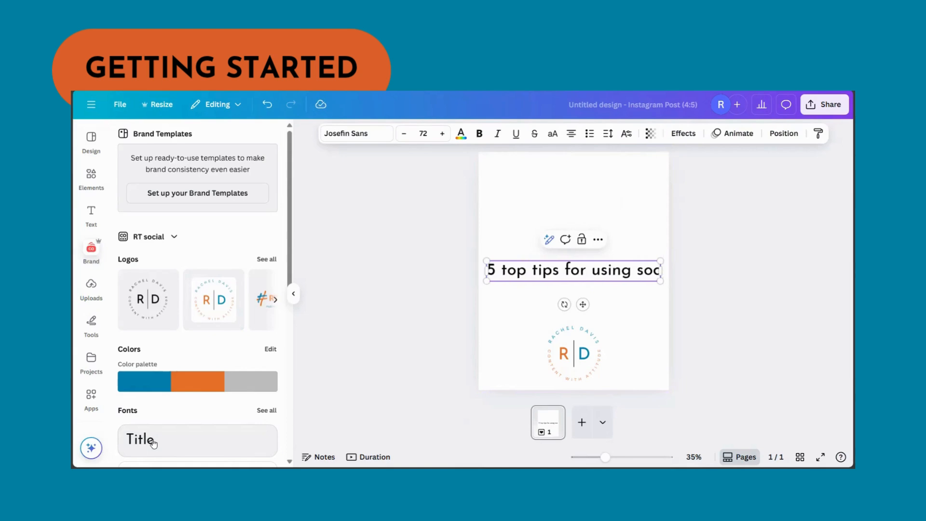
type("ial media")
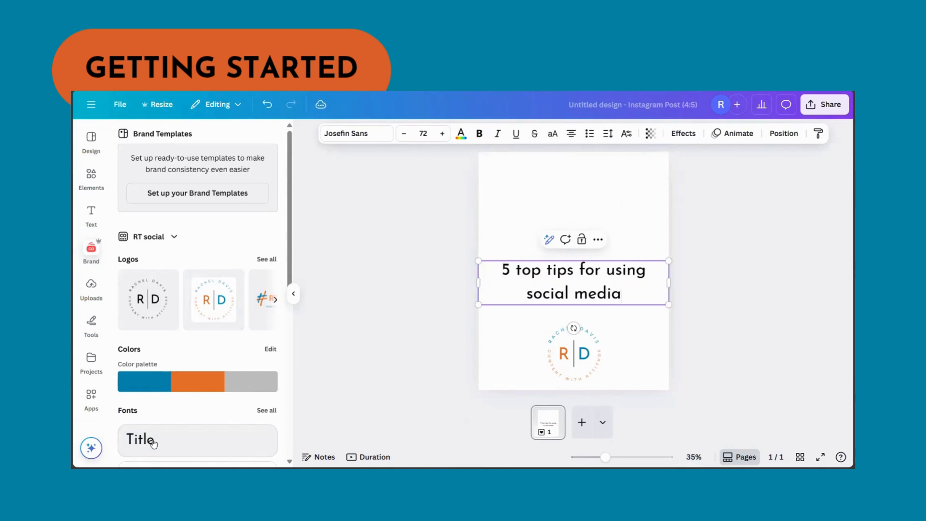
type(" for your small")
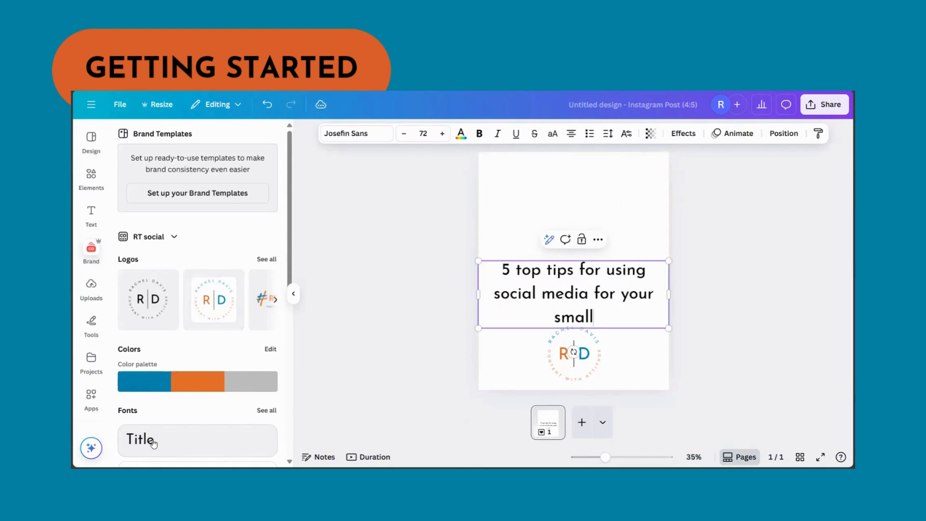
type(" business")
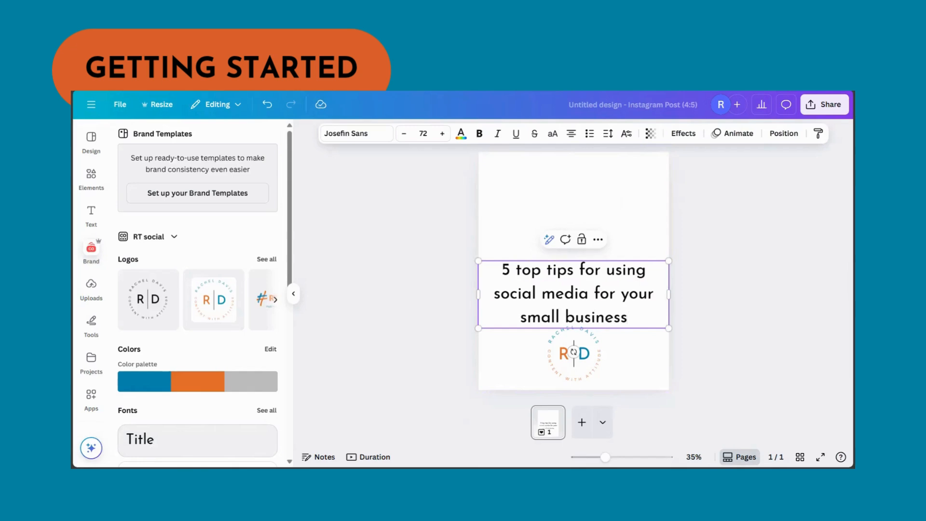
Step: Narrow the title's text box to about 871 wide and position it just above the logo
left_click(568, 357)
left_click_drag(530, 297, 528, 237)
left_click_drag(670, 237, 644, 237)
left_click_drag(479, 237, 491, 237)
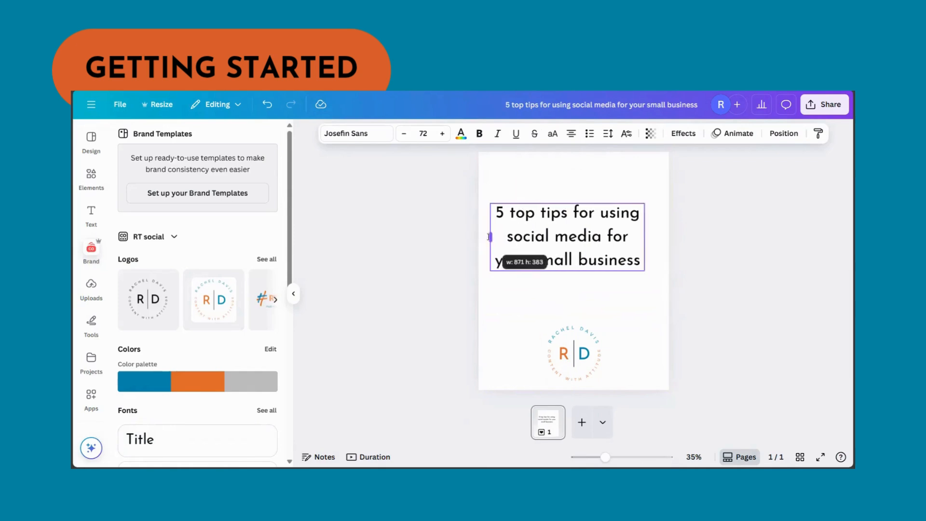
left_click(706, 261)
left_click_drag(586, 233, 597, 256)
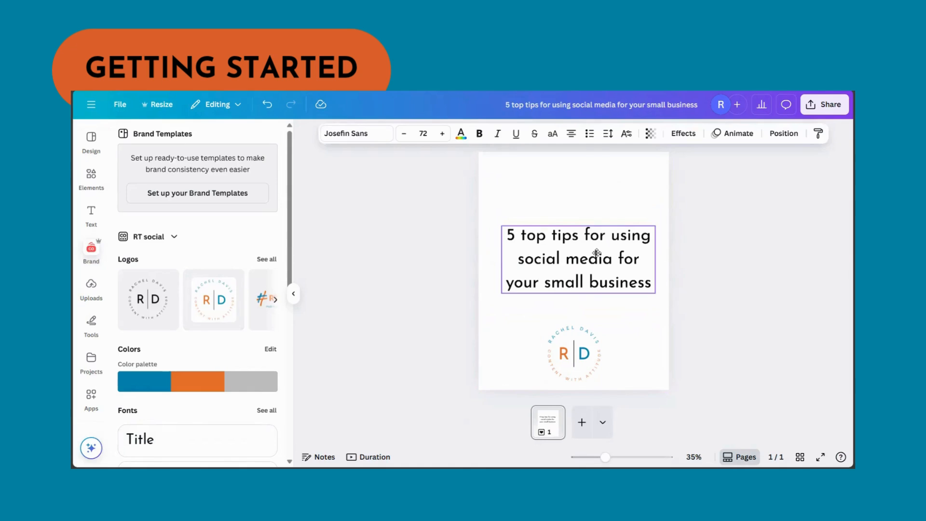
Step: Insert a line break in the title after "5 top tips" so the remaining words start on a new line
left_click(597, 256)
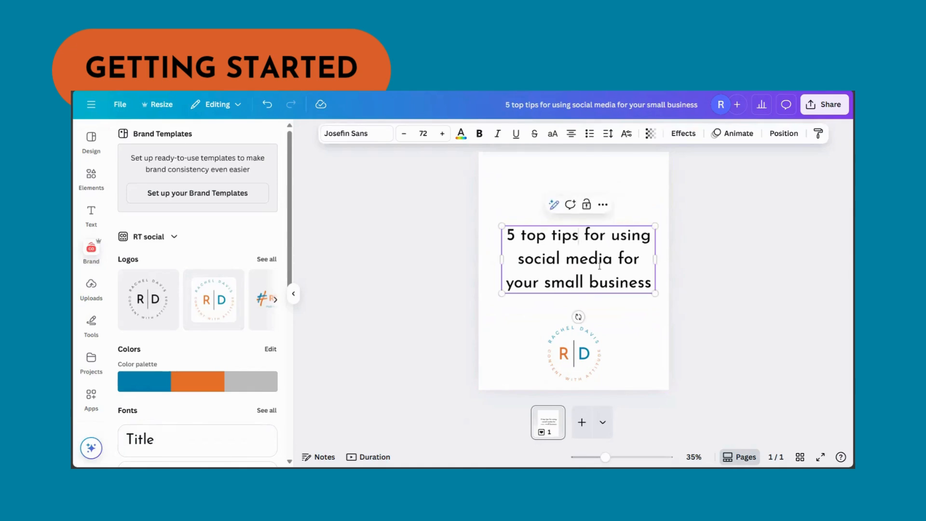
left_click(577, 236)
left_click(585, 236)
key("Return")
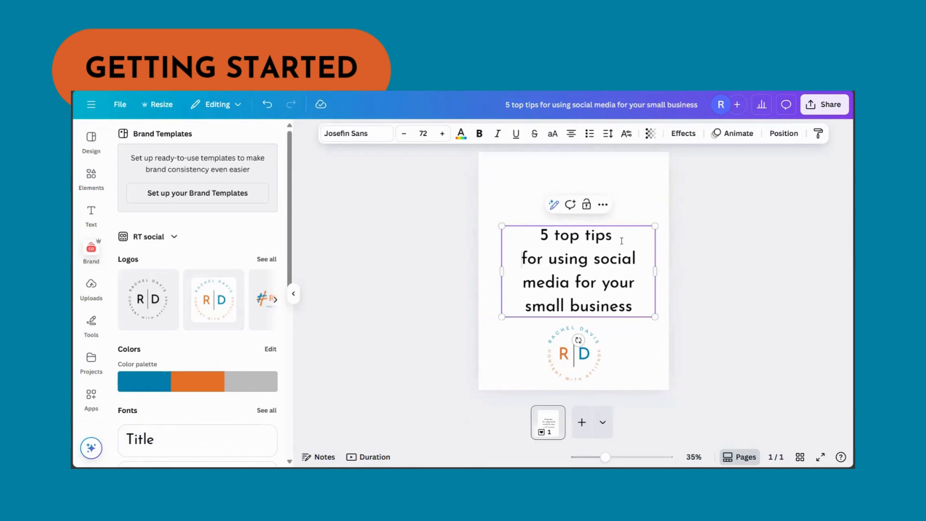
Step: Make the words "5 top tips" in the title bold and colour them the orange from the RT social brand palette
left_click_drag(620, 236, 532, 235)
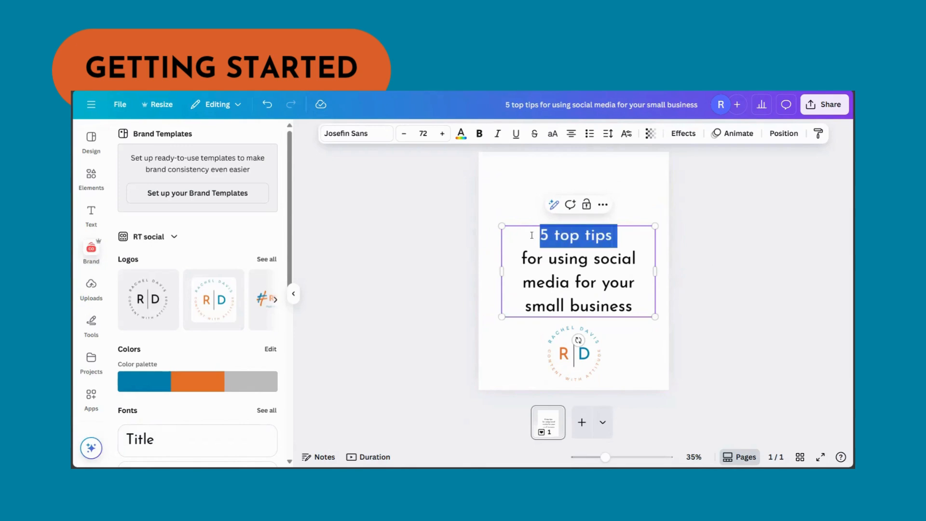
left_click(478, 133)
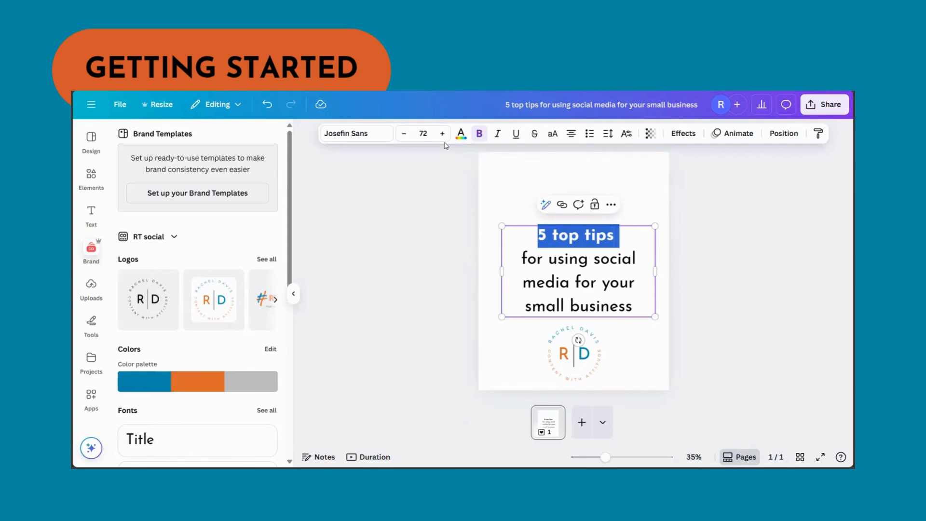
left_click(460, 133)
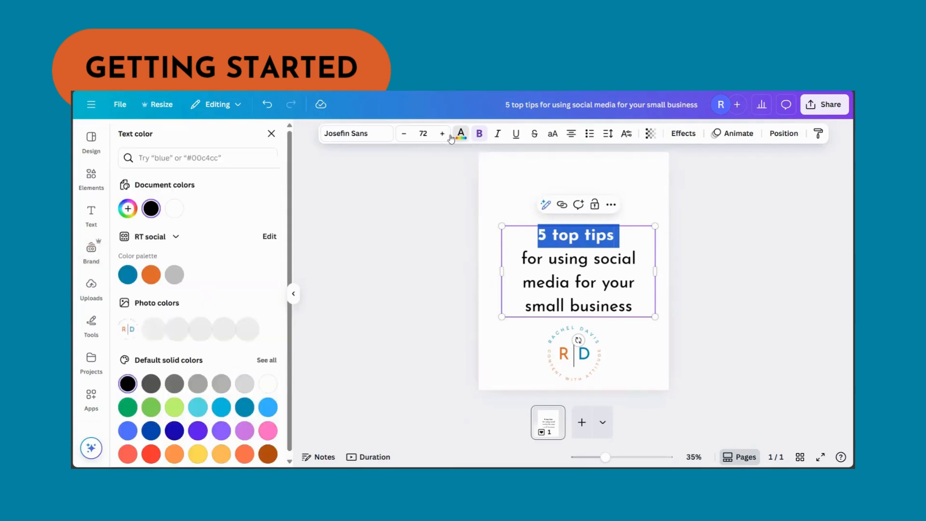
left_click(155, 276)
left_click(535, 213)
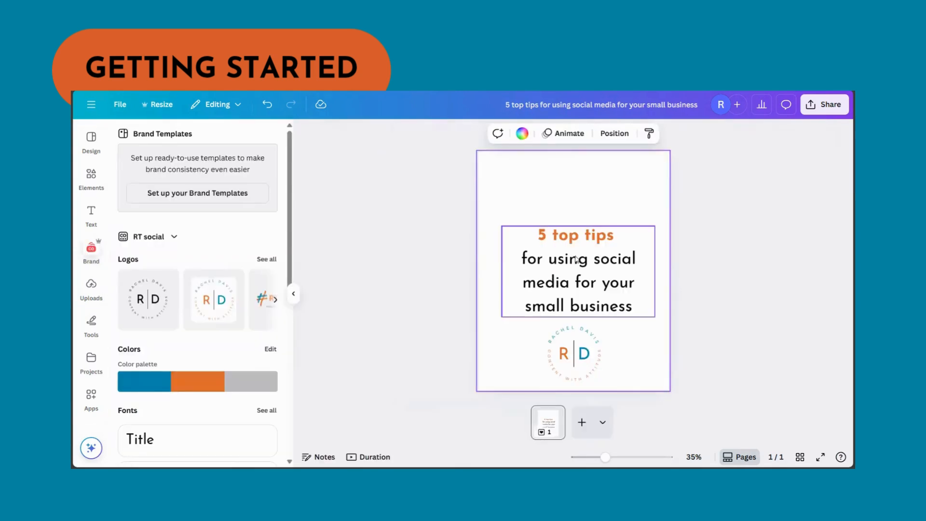
Step: Make the words "small business" in the title bold and colour them the blue from the RT social brand palette
left_click(576, 259)
left_click(620, 307)
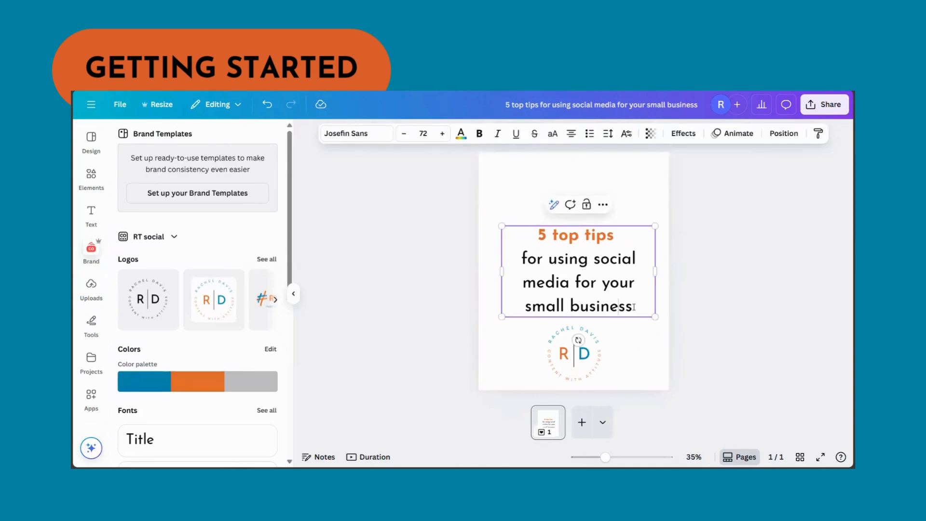
left_click_drag(634, 307, 523, 307)
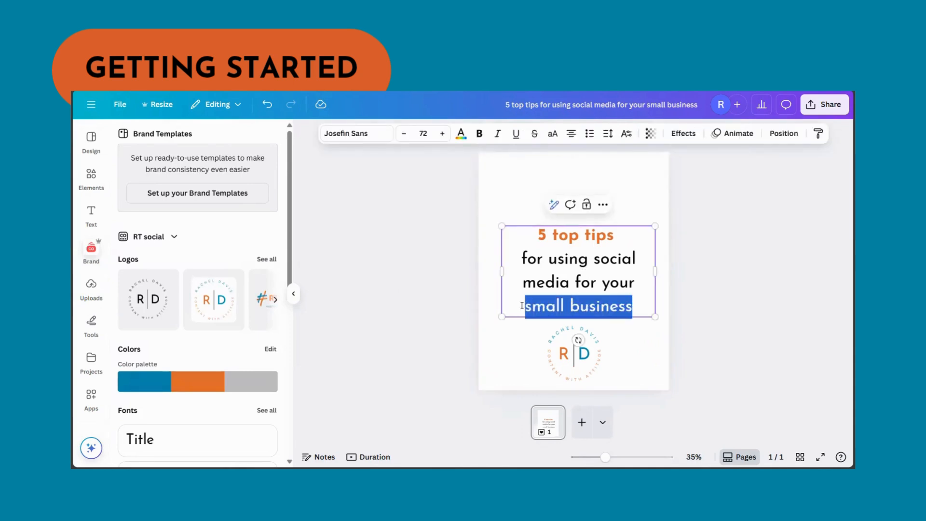
left_click(479, 133)
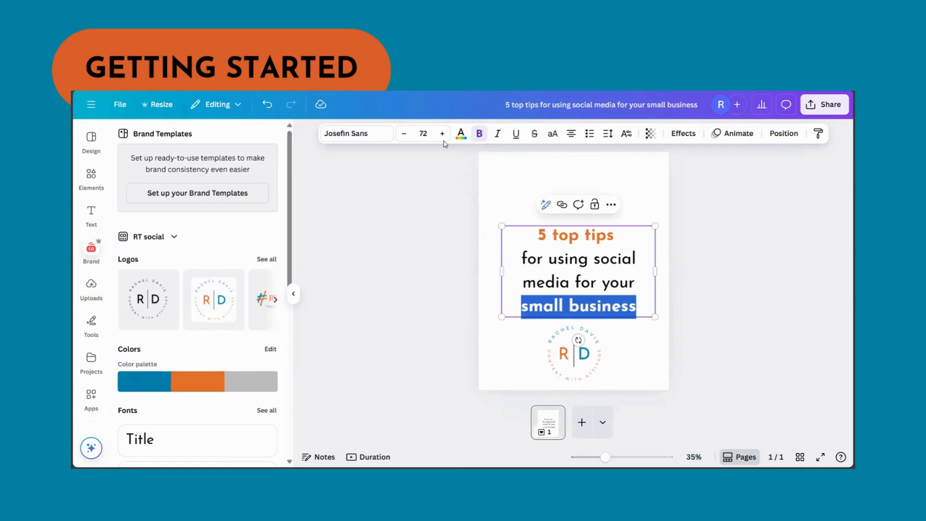
left_click(460, 134)
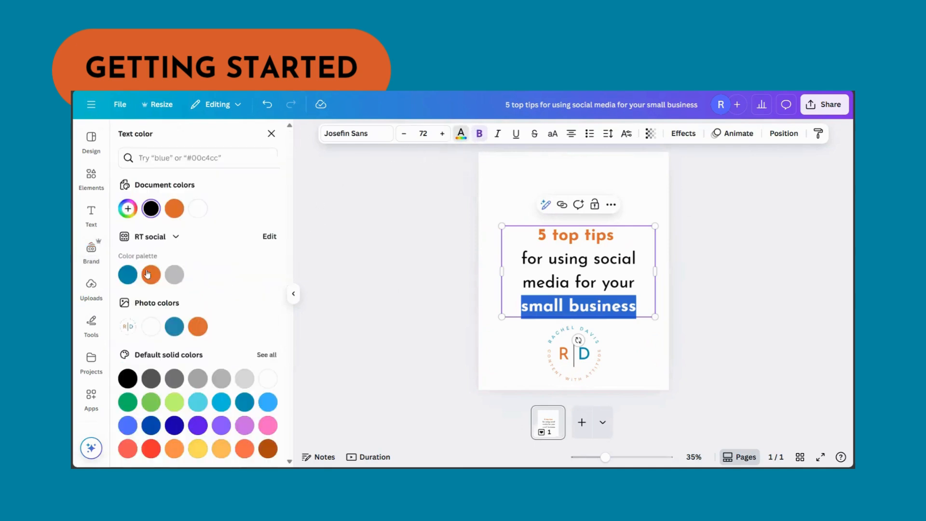
left_click(128, 274)
left_click(844, 267)
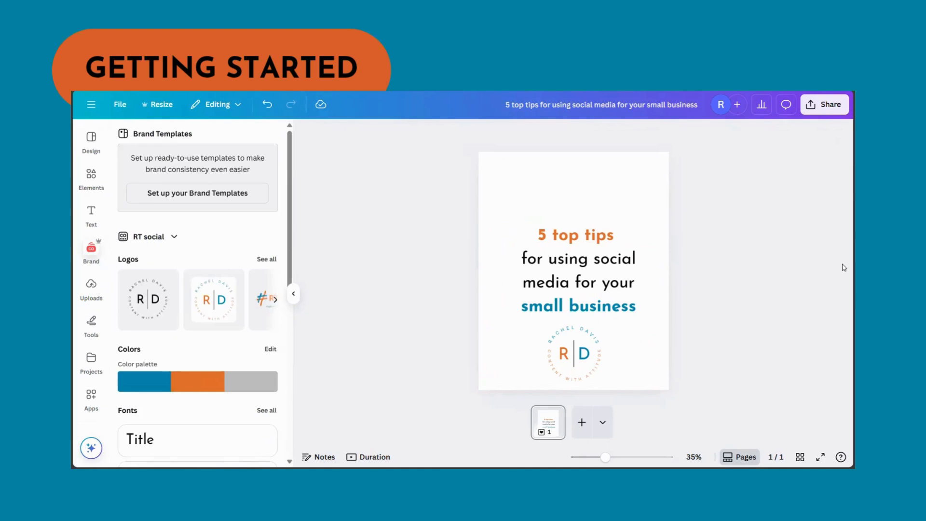
Step: Move the title text up slightly to leave more space between it and the logo
mouse_move(631, 290)
left_mouse_down()
mouse_move(630, 265)
mouse_move(635, 273)
left_mouse_up()
left_click(688, 256)
left_click(509, 189)
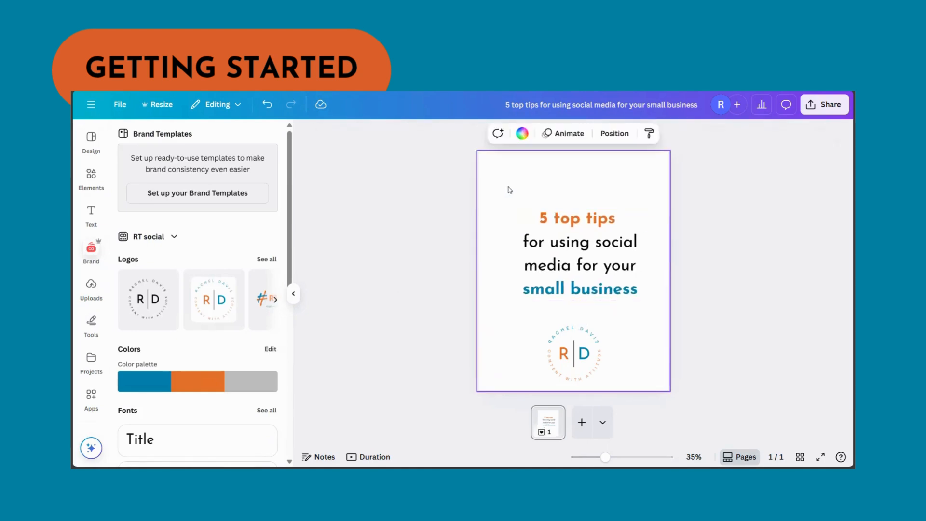
Step: Search the elements for "small business" photos and add the one of two shopkeepers behind a café counter
left_click(91, 178)
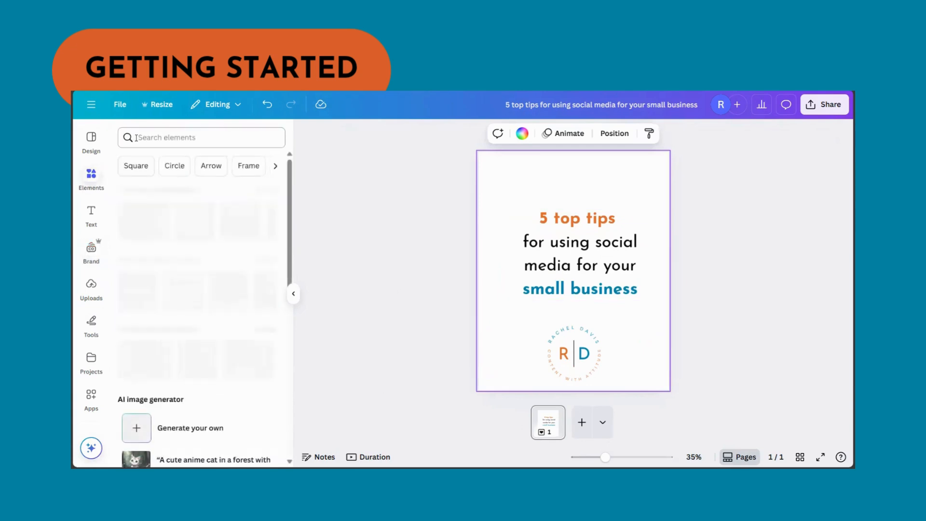
left_click(136, 138)
type("sma")
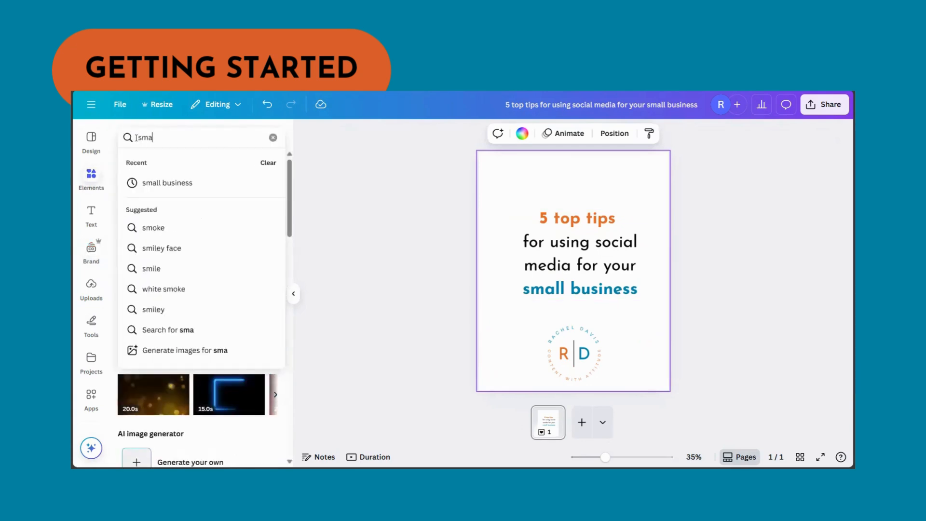
type("ll")
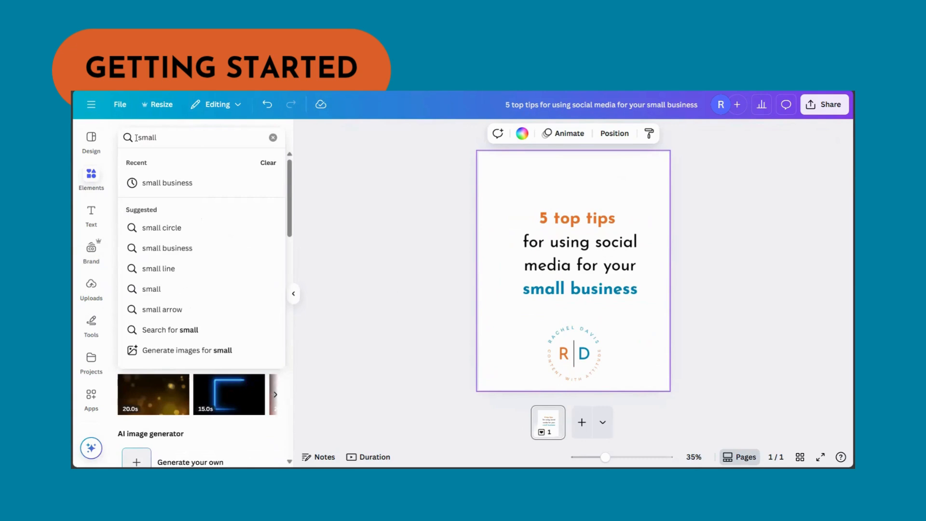
left_click(164, 188)
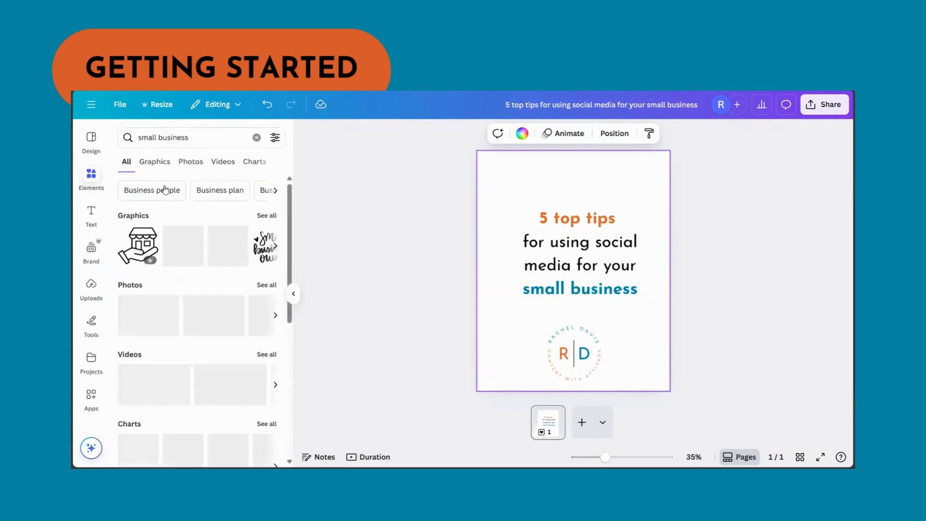
left_click(196, 163)
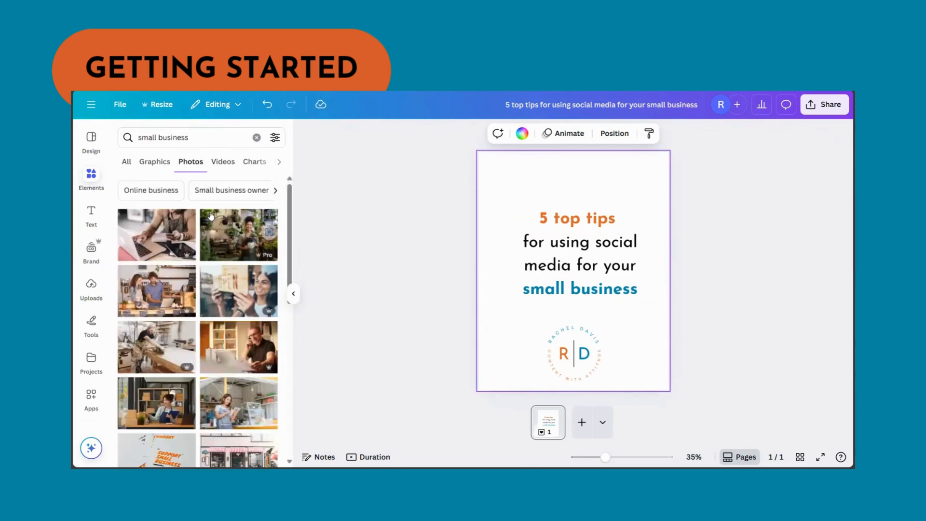
left_click(162, 291)
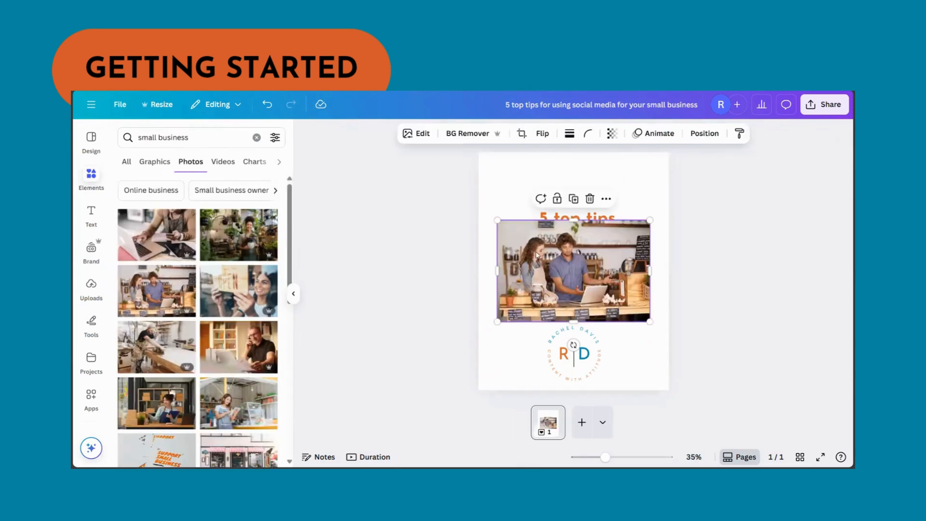
Step: Set the shopkeepers photo as the page background and reduce its transparency value to 44
right_click(512, 236)
left_click(555, 407)
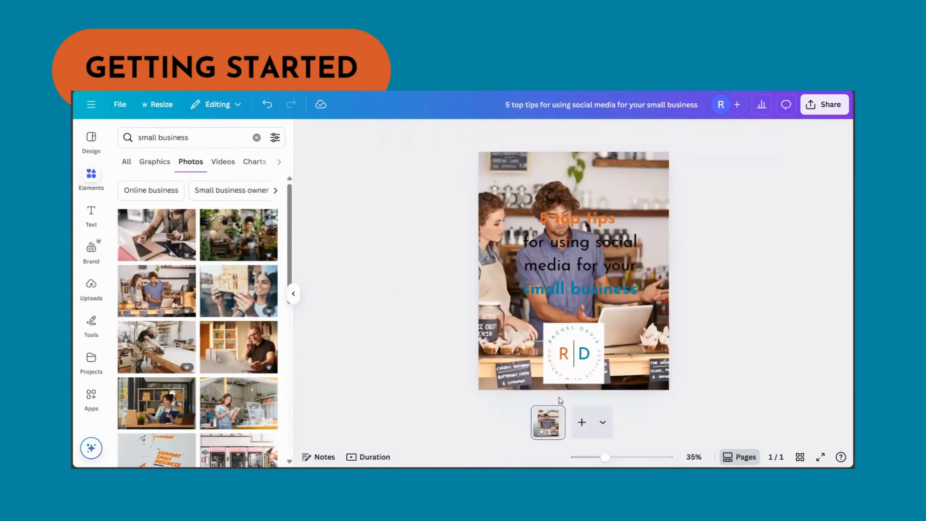
left_click(636, 182)
left_click(625, 133)
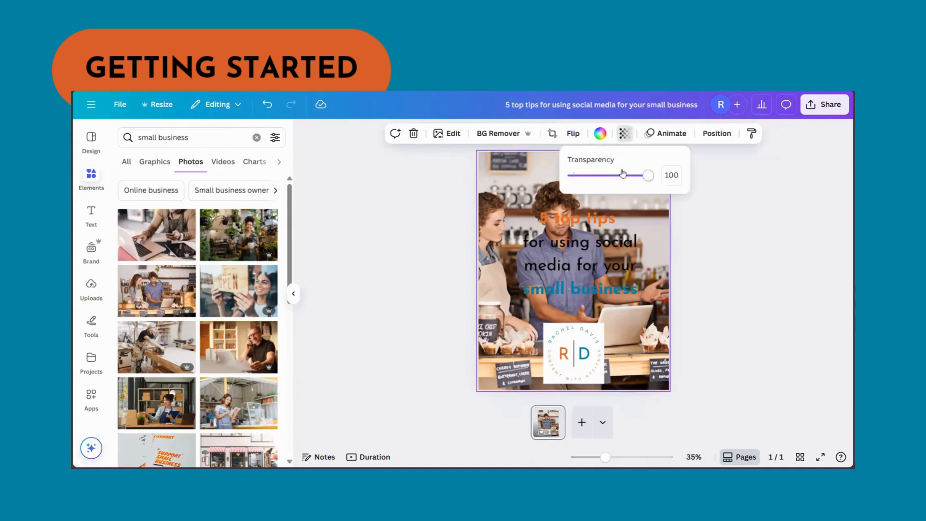
left_click_drag(622, 173, 611, 178)
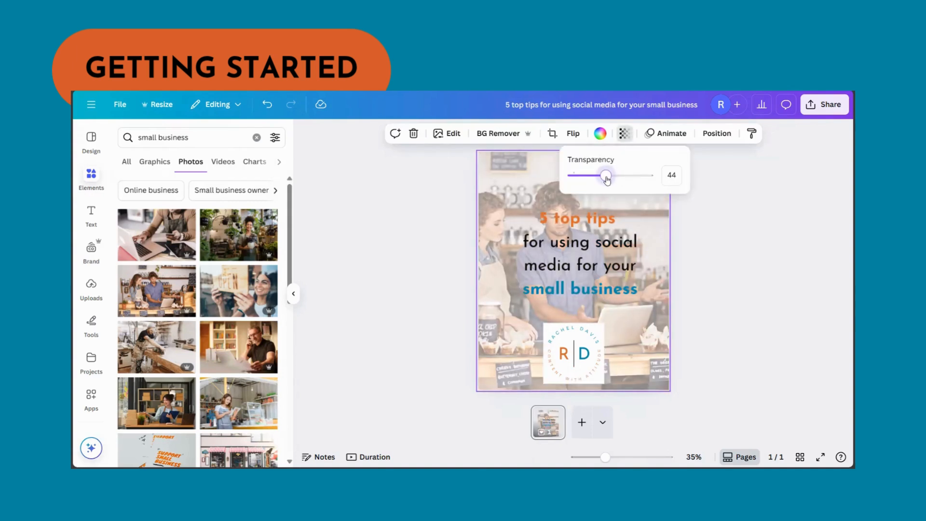
left_click(781, 262)
left_click(781, 263)
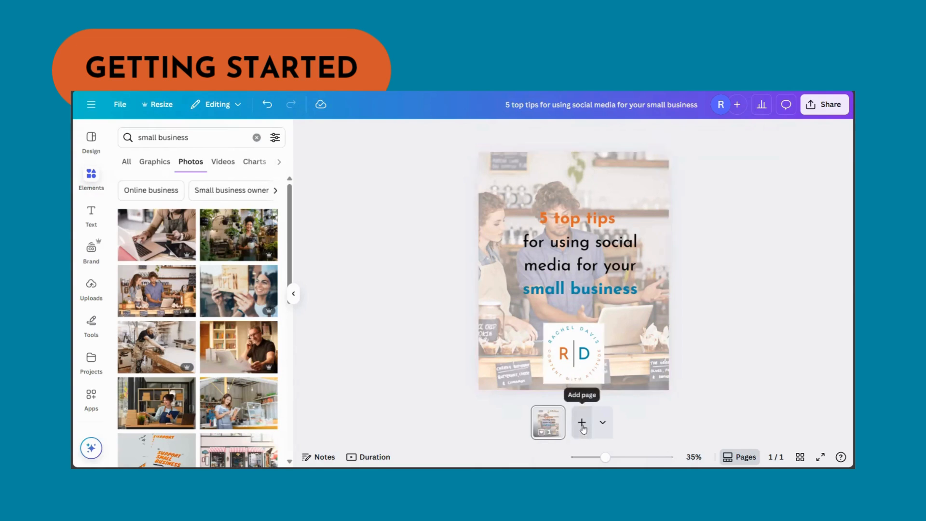
Step: Duplicate the cover page to make a second page with the same background and logo
left_click(556, 413)
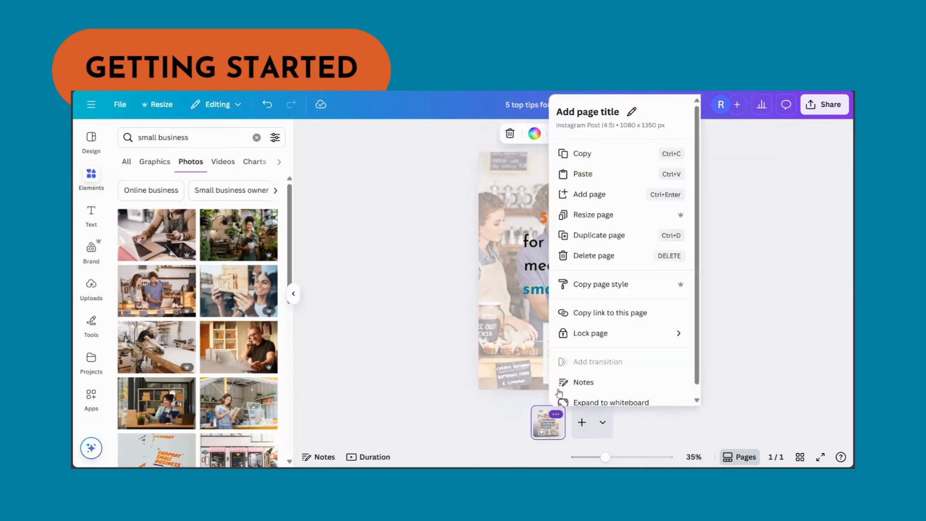
left_click(583, 236)
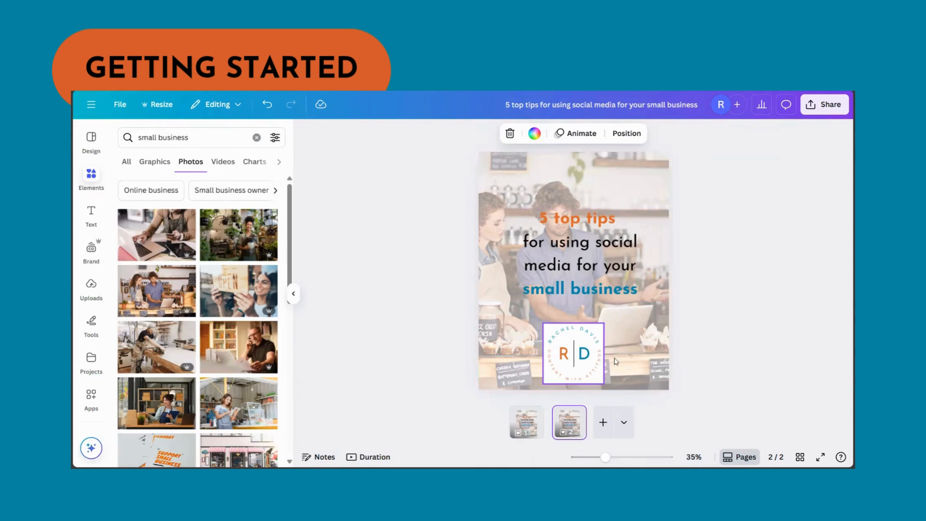
left_click(586, 266)
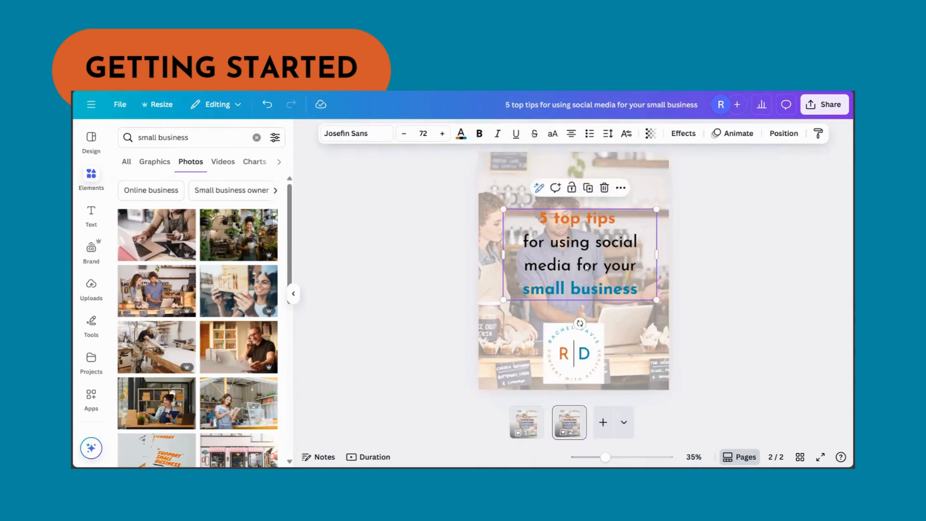
left_click(586, 264)
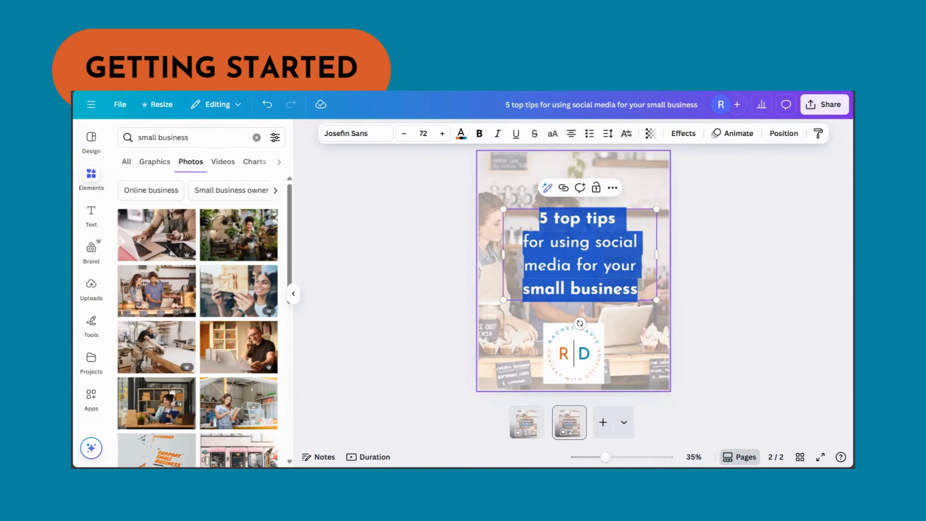
left_click(491, 302)
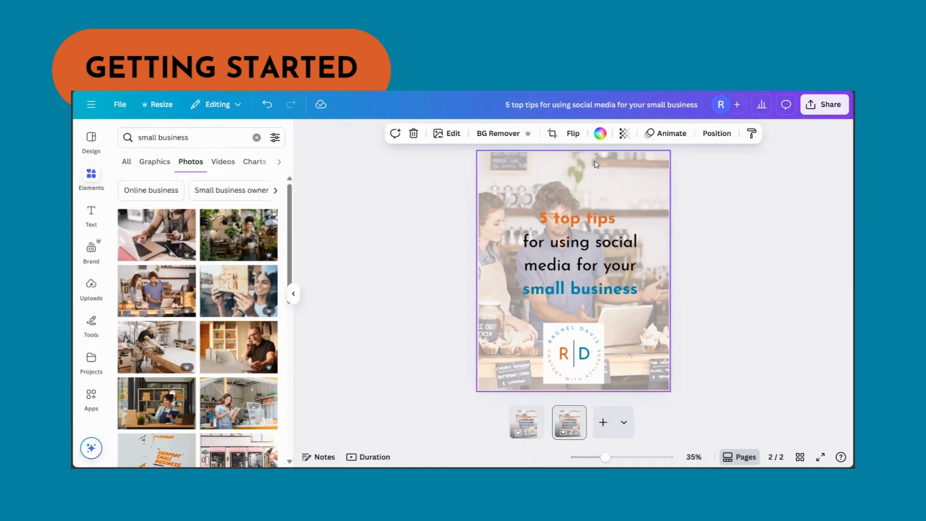
Step: Replace the title on page 2 with "1" above "Be consistent", and colour "Be consistent" black
left_click(577, 241)
left_click(578, 242)
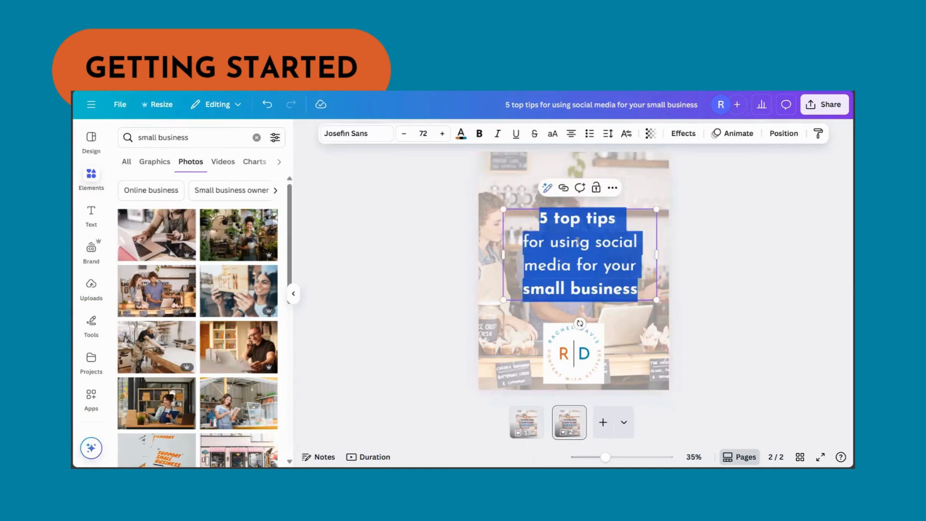
key("BackSpace")
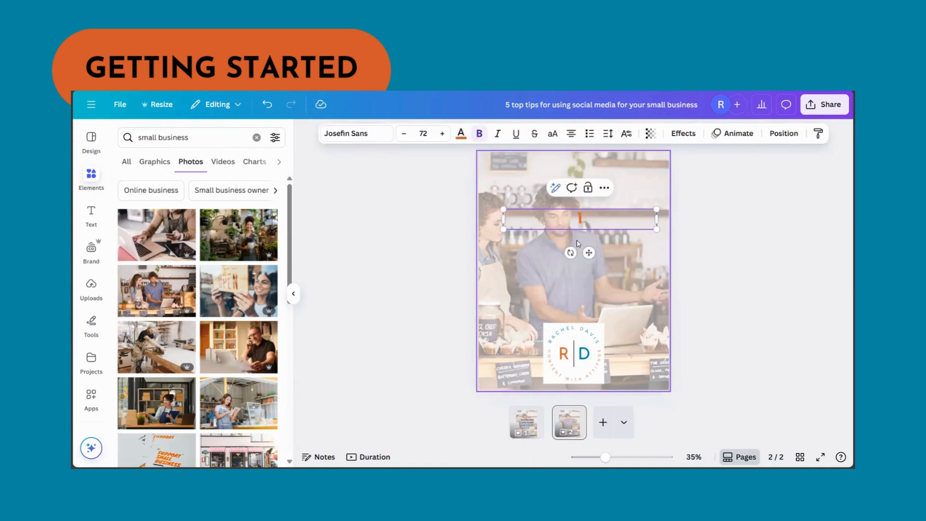
type("1")
key("Return")
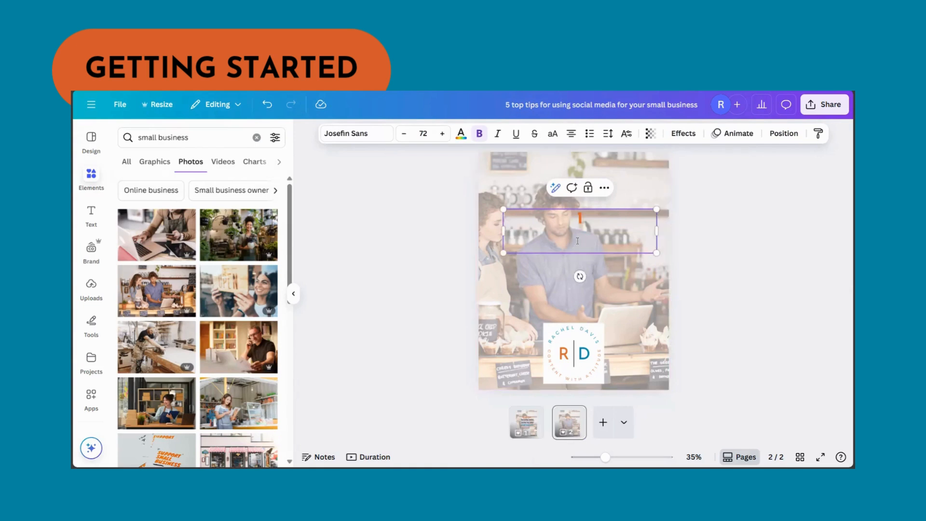
type("Be consist")
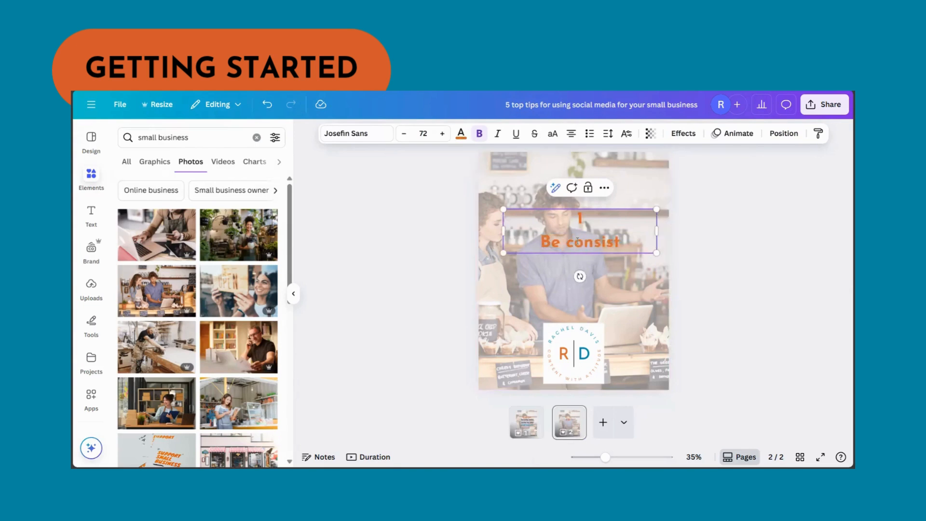
type("ent")
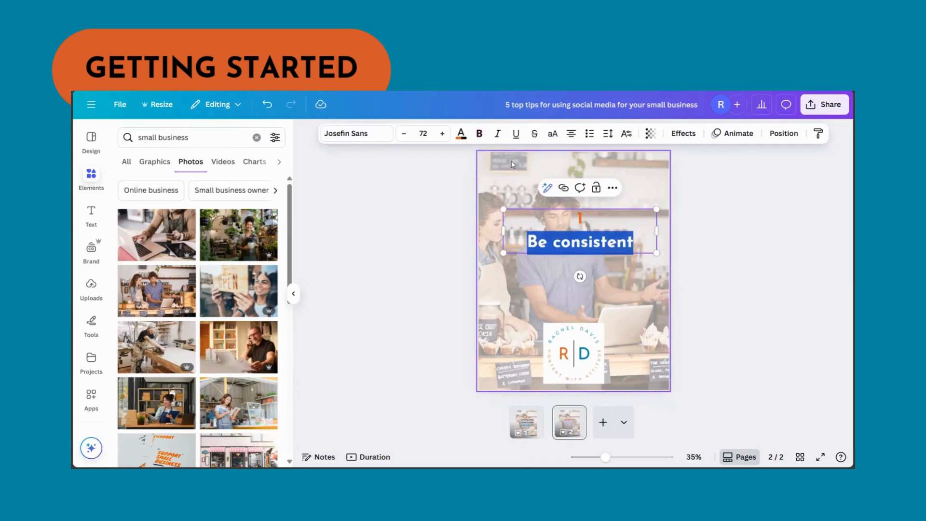
left_click(461, 133)
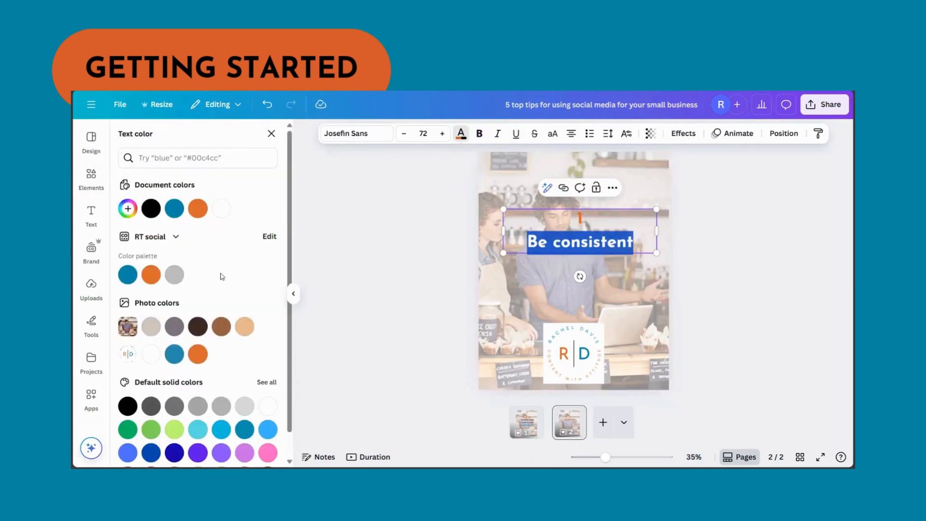
left_click(150, 208)
Step: Duplicate the "Be consistent" page and change the copy's text to "2" above "be authentic"
left_click(573, 414)
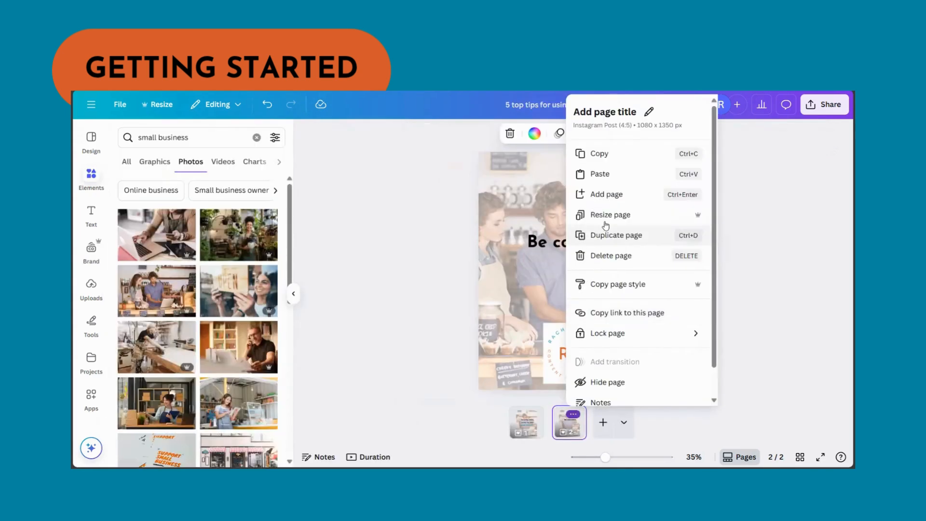
left_click(606, 235)
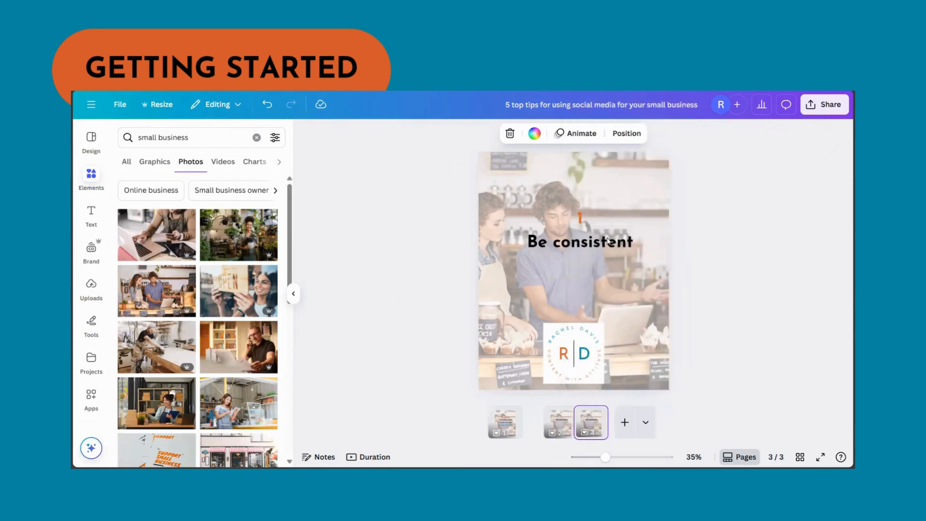
left_click(584, 221)
left_click(583, 219)
left_click(583, 219)
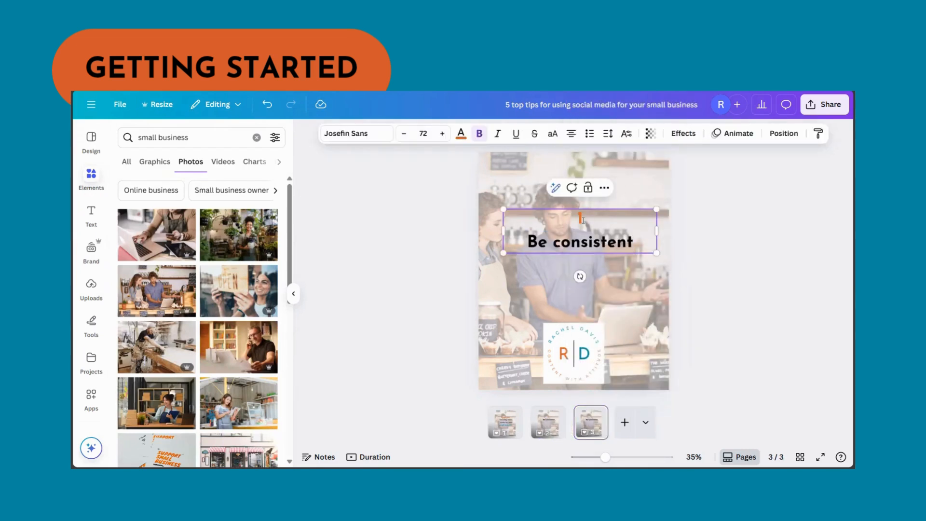
key("BackSpace")
type("2")
triple_click(582, 242)
type("be authentic")
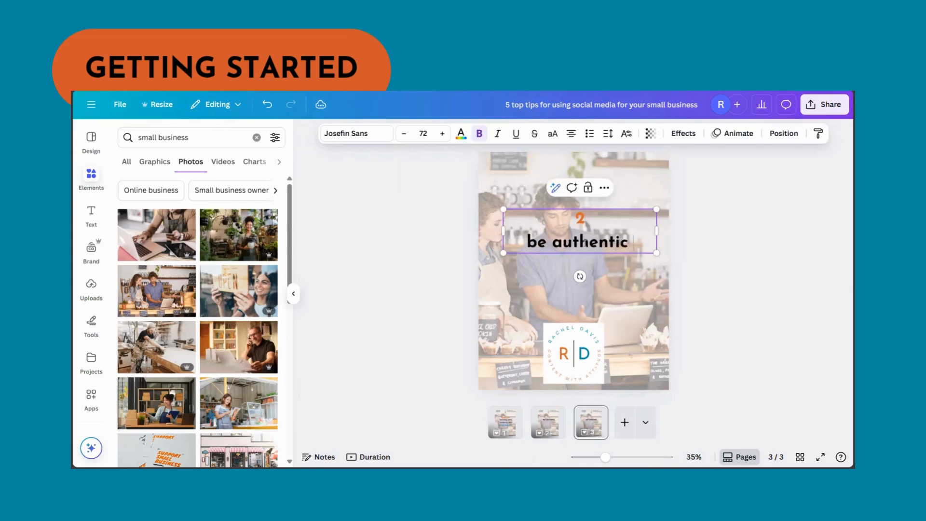
Step: Duplicate the "be authentic" page and change the copy's text to "3" above "know your audience"
left_click(594, 414)
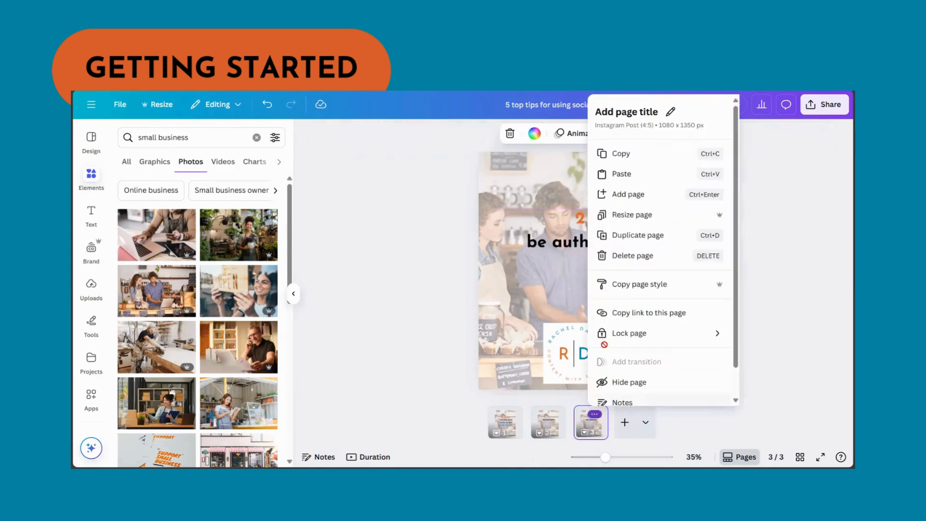
left_click(641, 234)
left_click(587, 225)
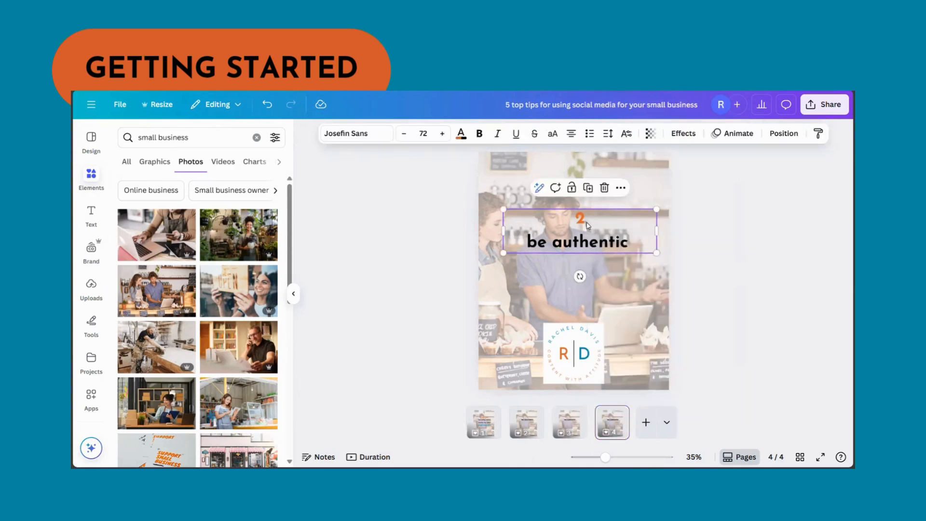
left_click(586, 223)
left_click(581, 218)
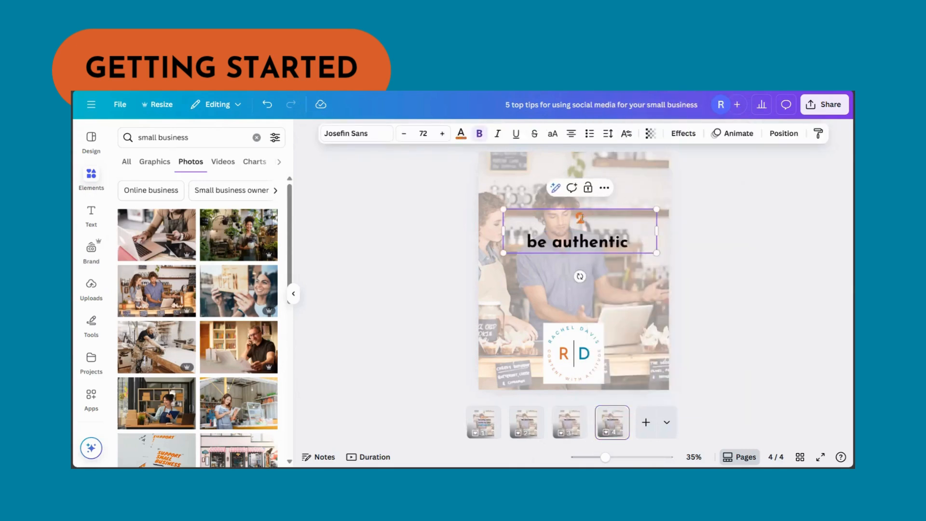
double_click(581, 218)
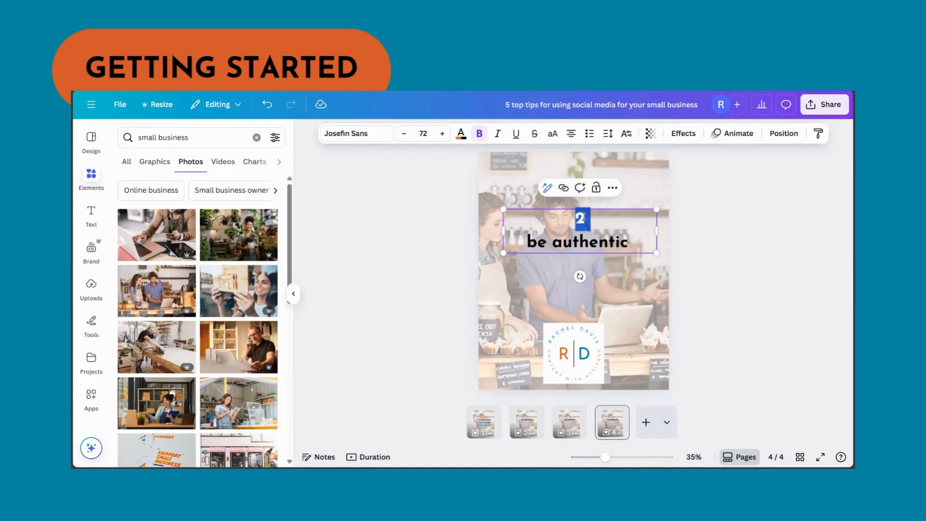
type("3")
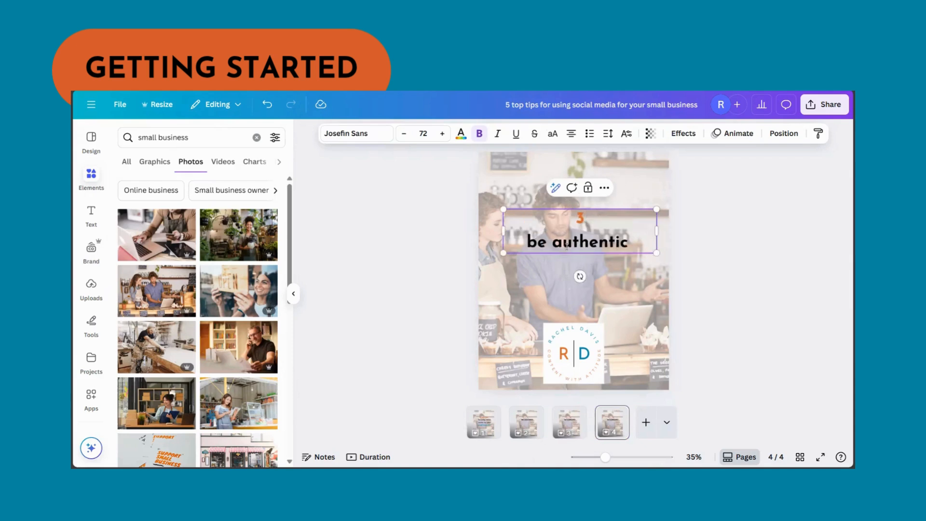
triple_click(568, 243)
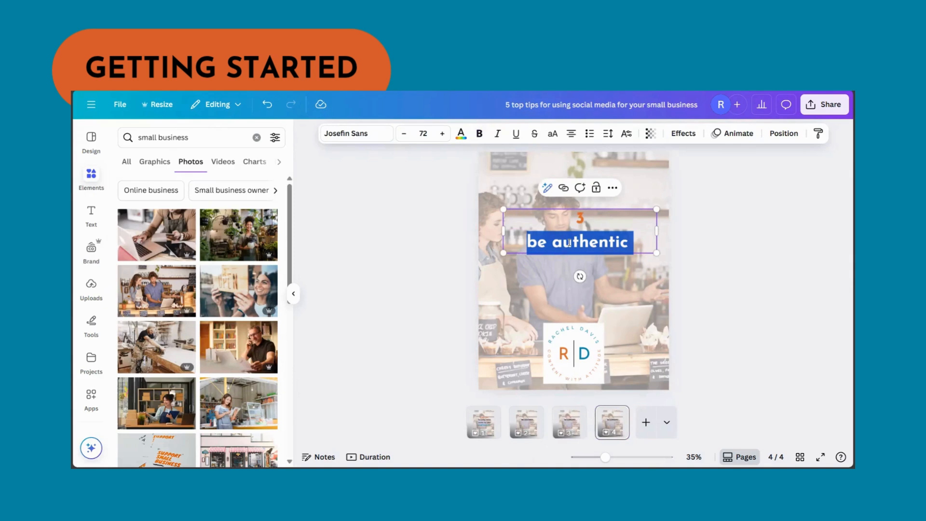
type("know your au")
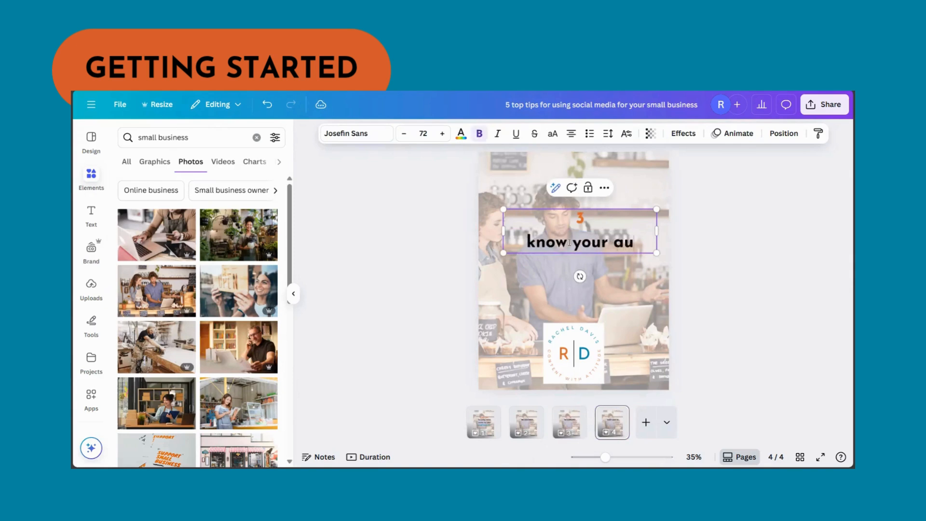
type("dience")
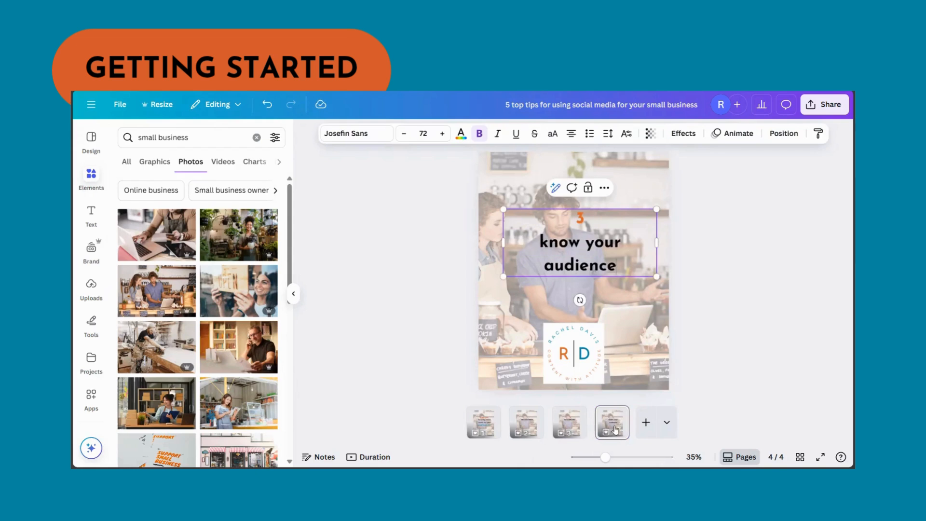
Step: Duplicate the "know your audience" page and change the copy's text to "4" above "Engage!"
left_click(616, 414)
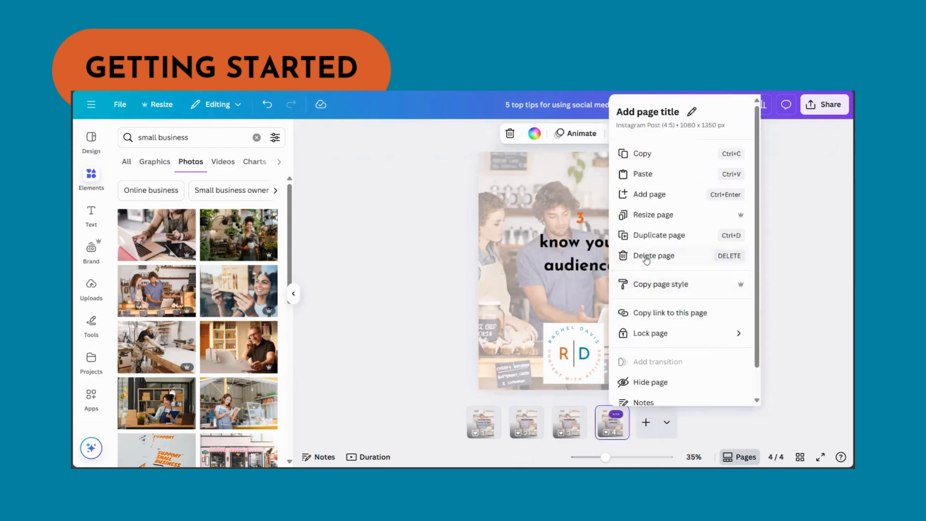
left_click(646, 235)
double_click(586, 220)
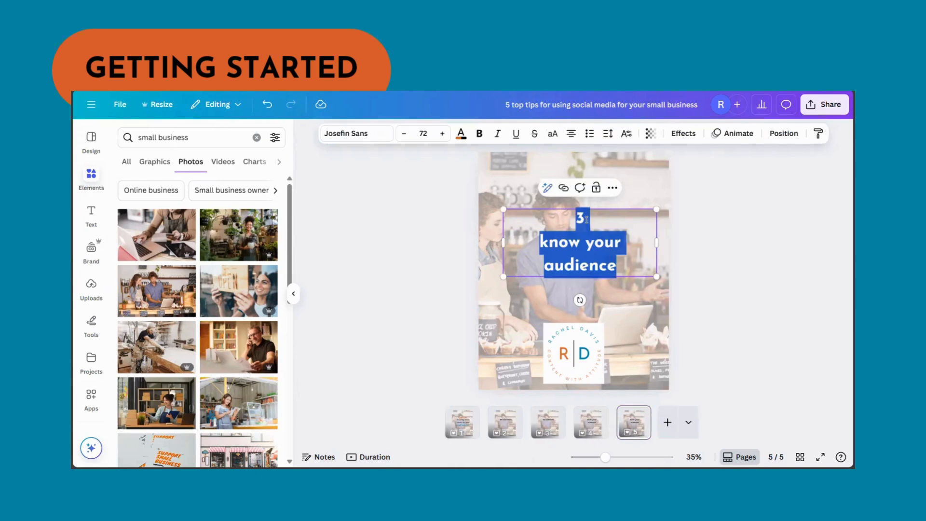
left_click(582, 219)
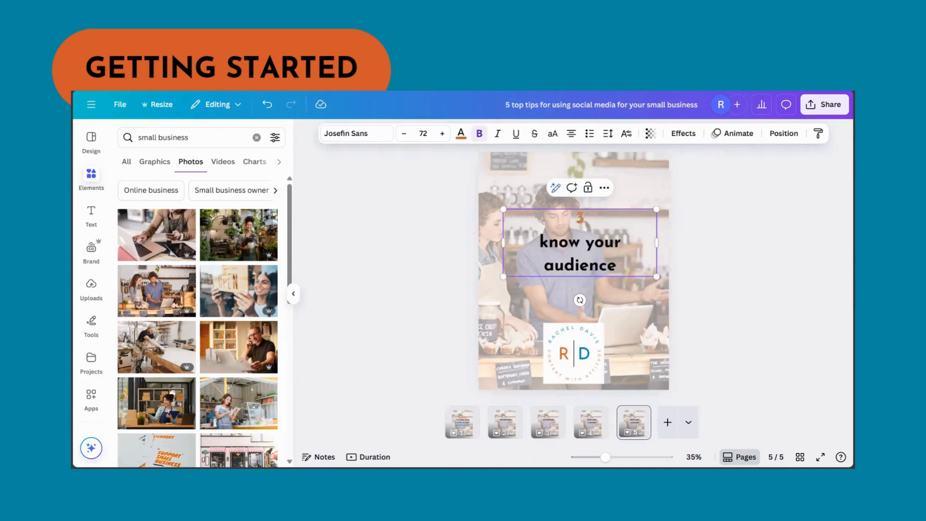
double_click(580, 218)
type("4")
triple_click(587, 253)
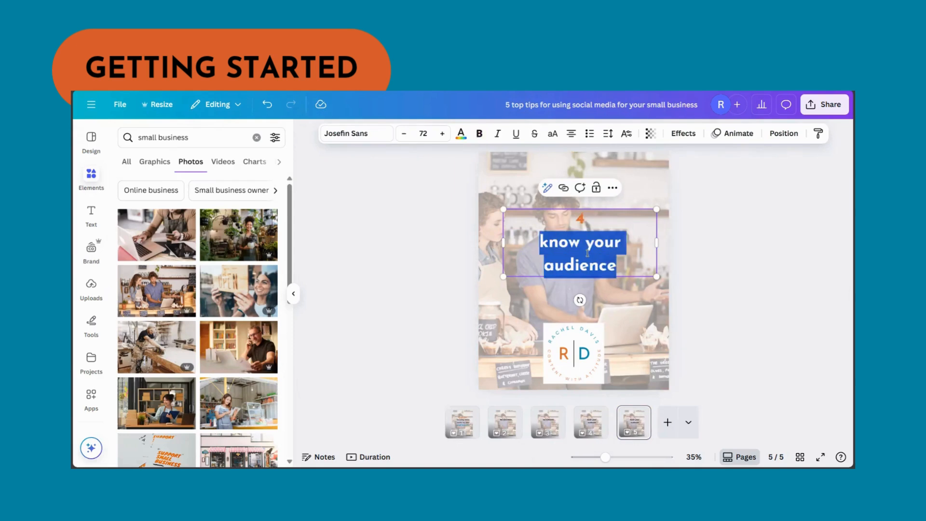
type("Engage!")
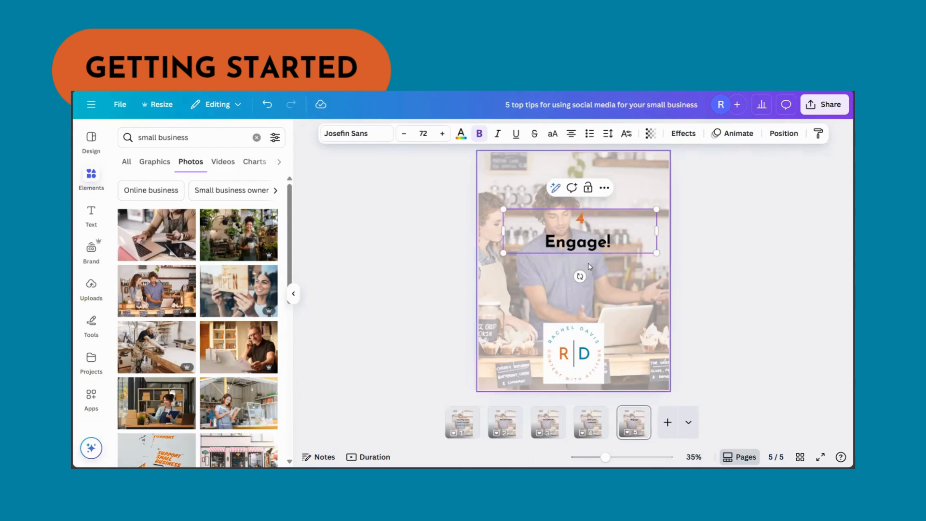
Step: Duplicate the "Engage!" page and change the copy's text to "5" above "Know where you're going"
left_click(637, 414)
left_click(648, 235)
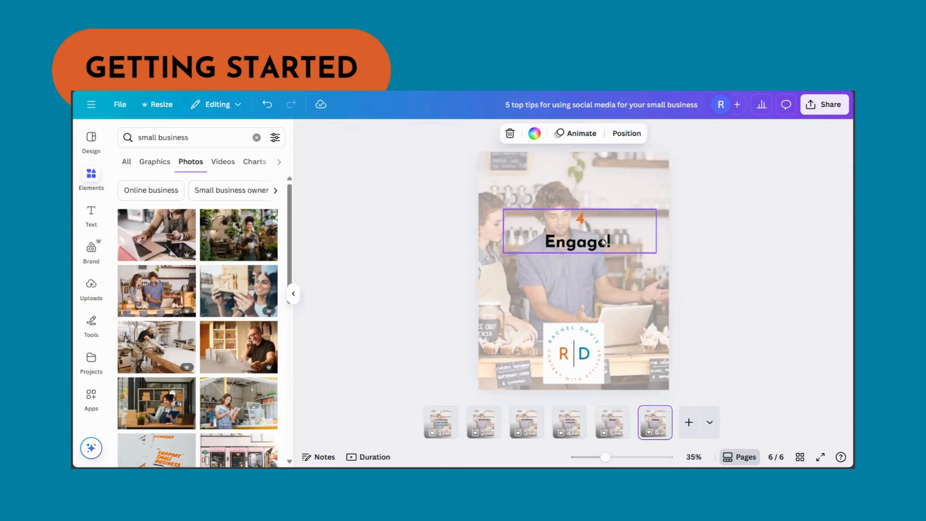
left_click(586, 218)
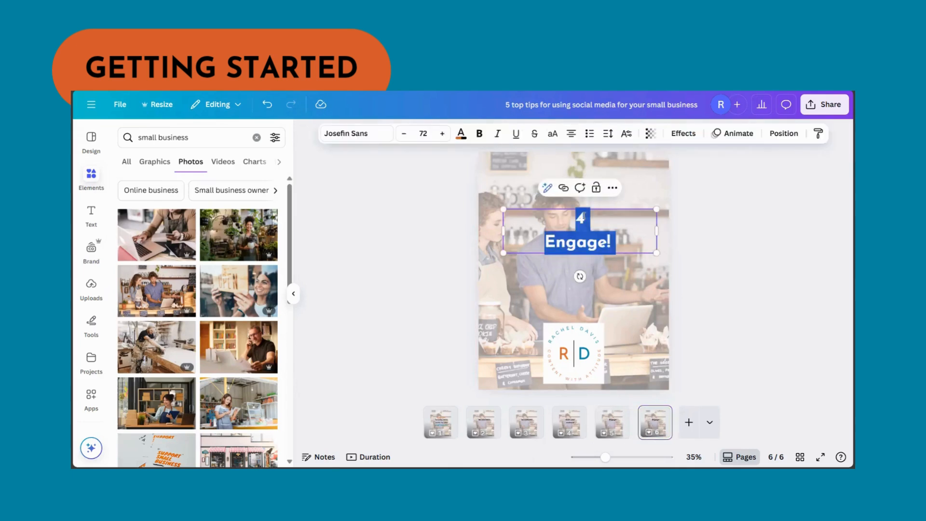
double_click(580, 218)
type("5")
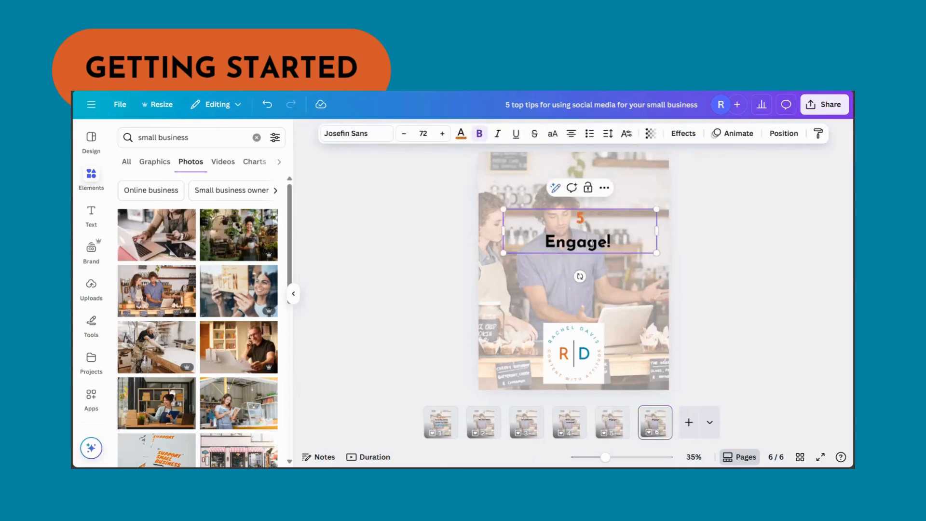
triple_click(592, 243)
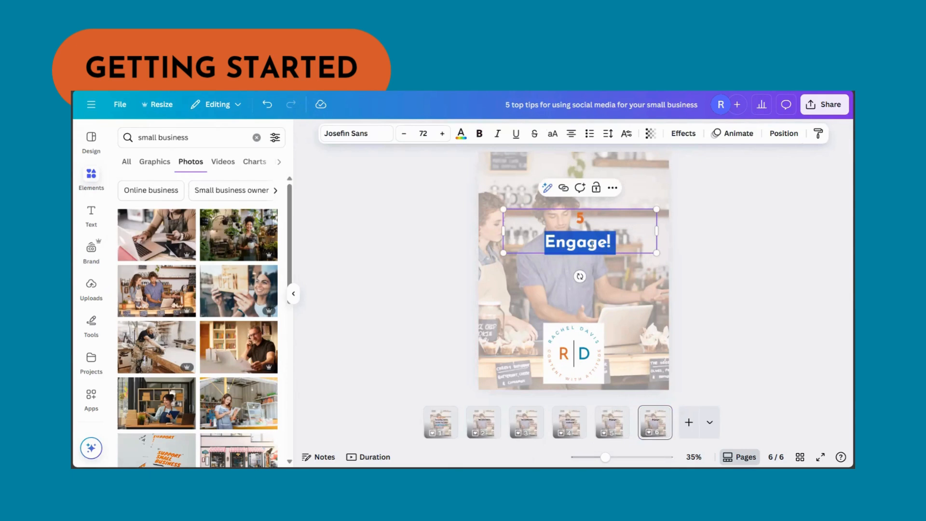
type("Know")
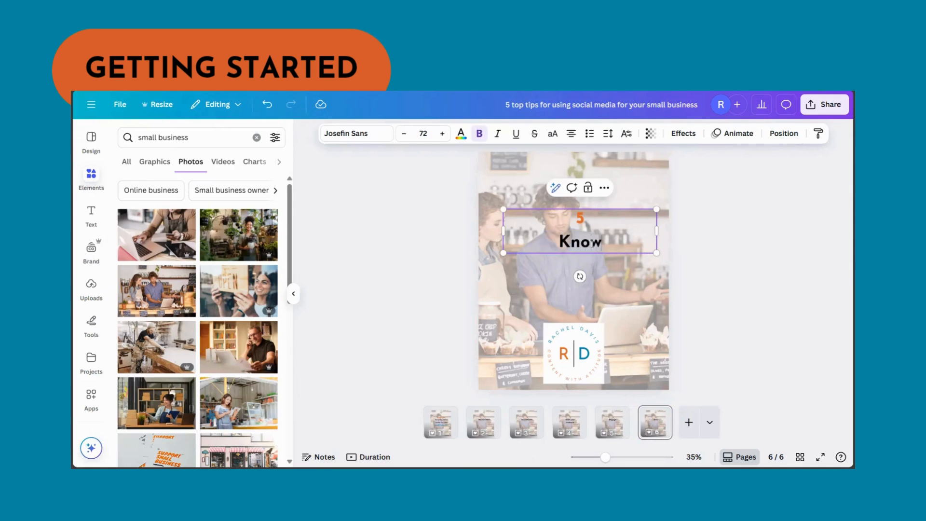
type(" where youre")
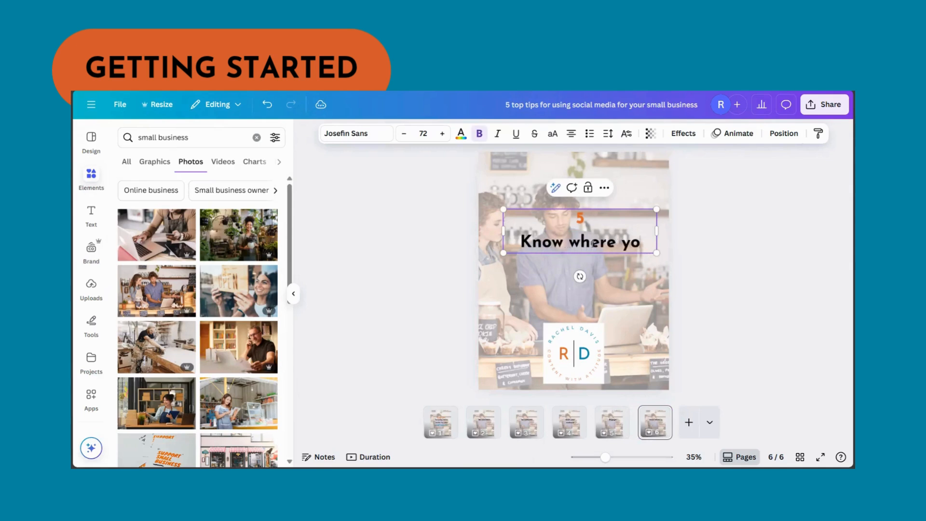
key("BackSpace")
key("BackSpace")
type("'re going")
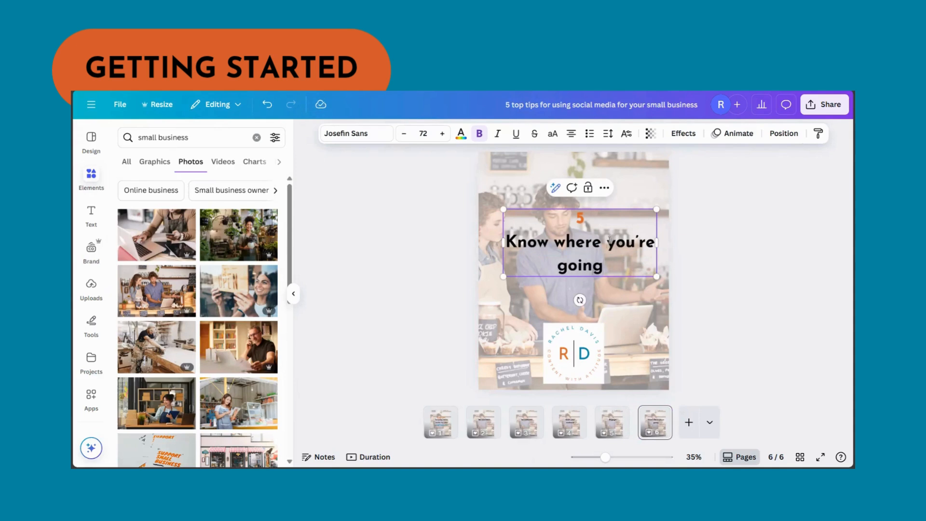
Step: Break the last tip page's heading so that "you're going" sits on its own line below "Know where"
key("Return")
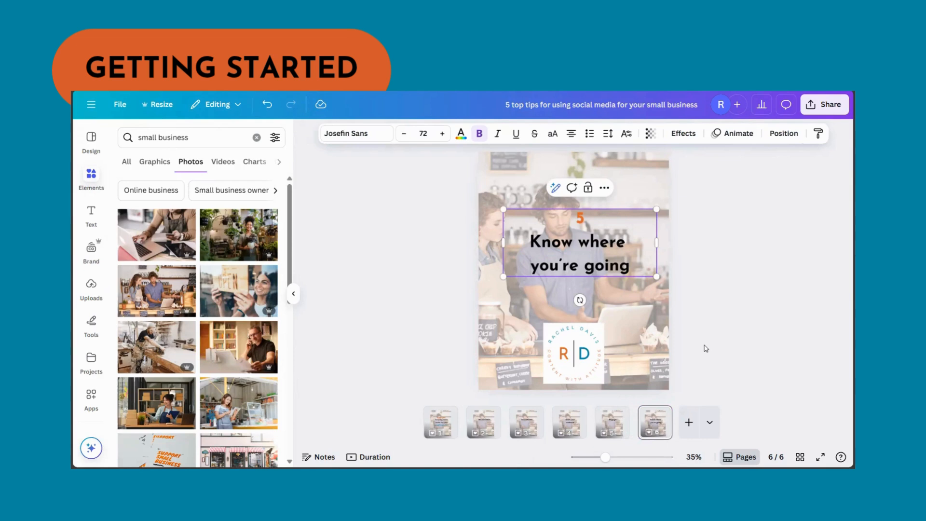
left_click(747, 364)
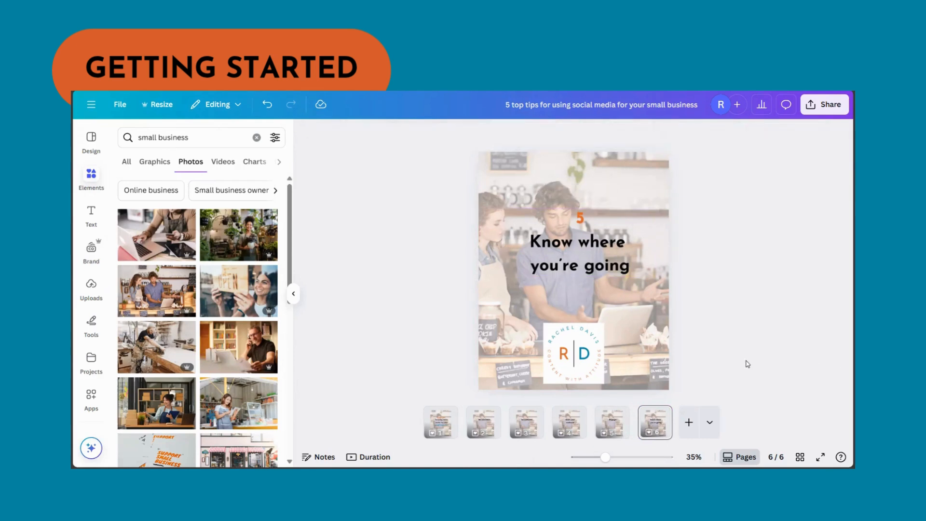
Step: Review the carousel pages in order, from the cover to the fifth tip
left_click(457, 429)
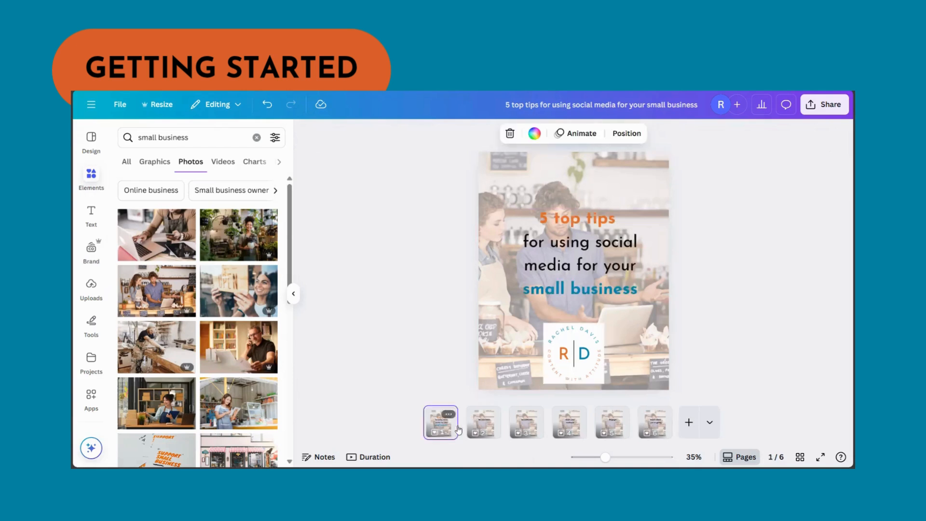
left_click(478, 429)
left_click(528, 429)
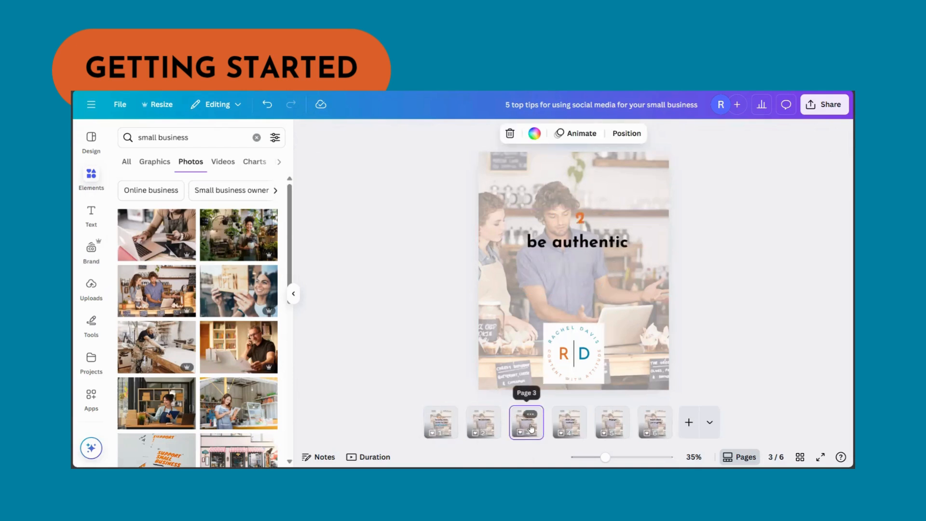
left_click(571, 427)
left_click(622, 428)
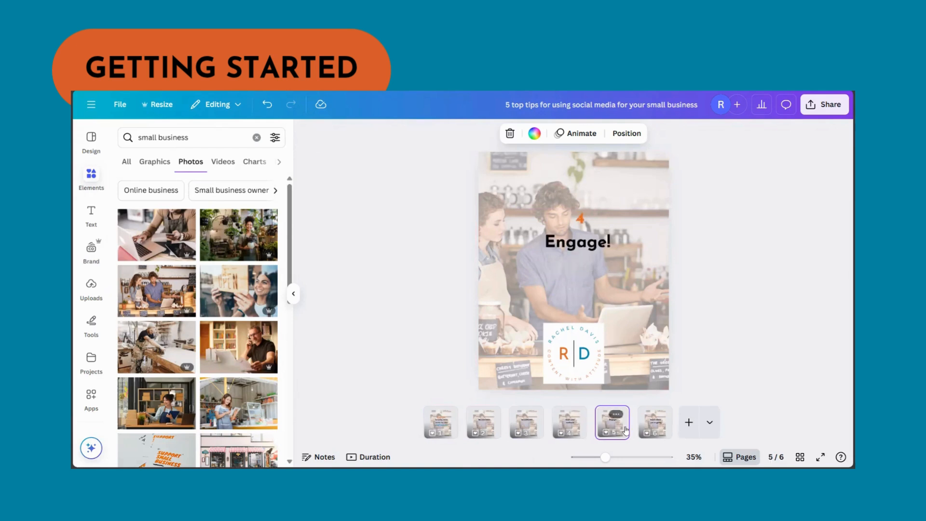
left_click(652, 428)
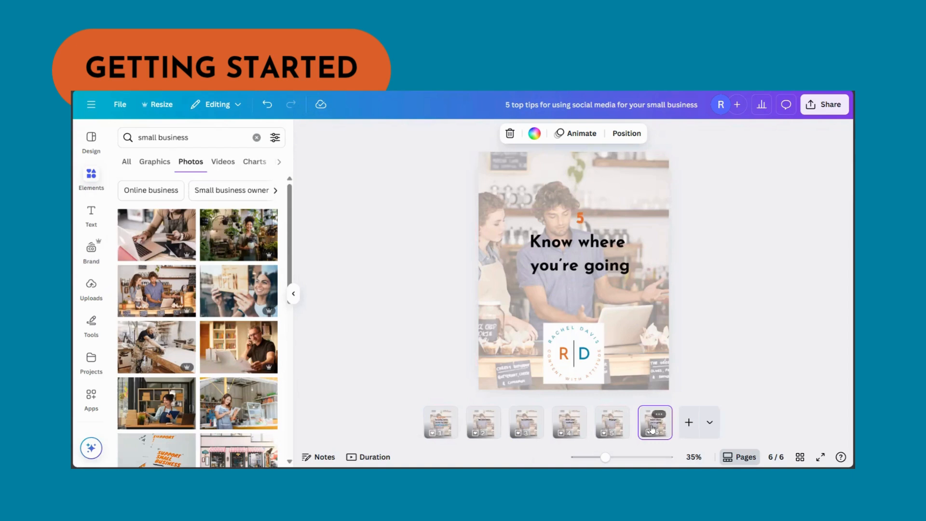
Step: Return to the cover page and search the elements for "swipe", showing only graphics
left_click(442, 430)
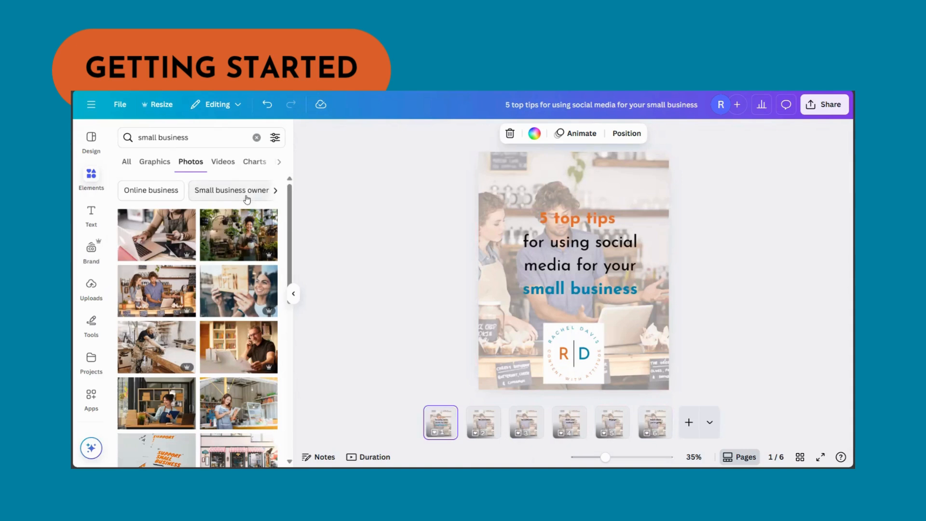
triple_click(208, 140)
type("s")
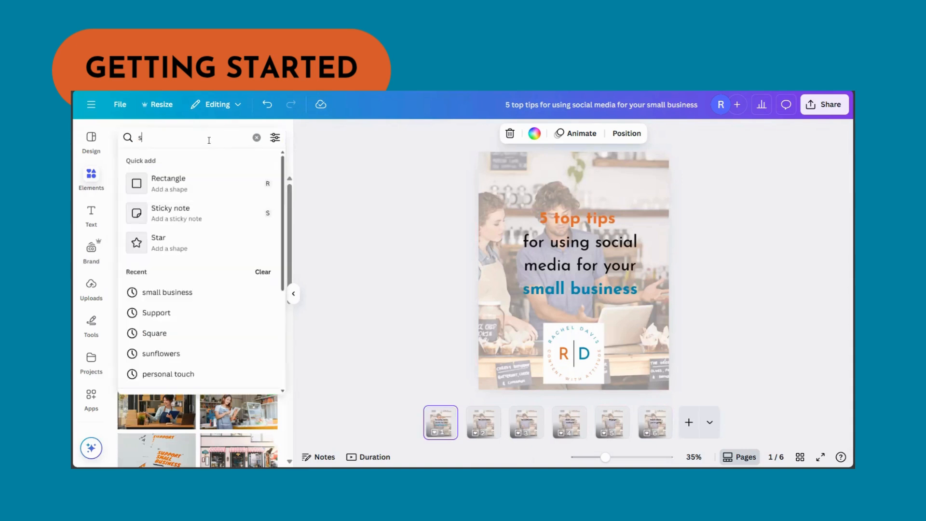
type("wipe")
key("Return")
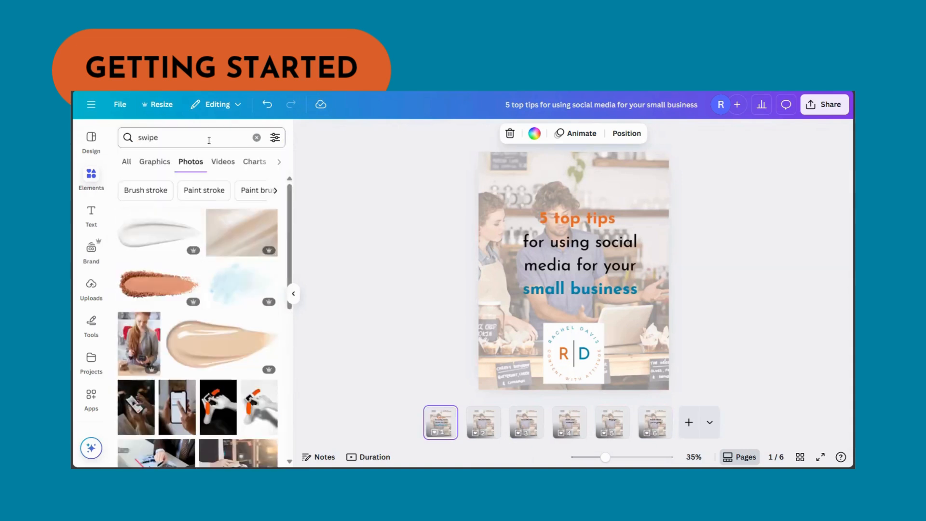
left_click(168, 164)
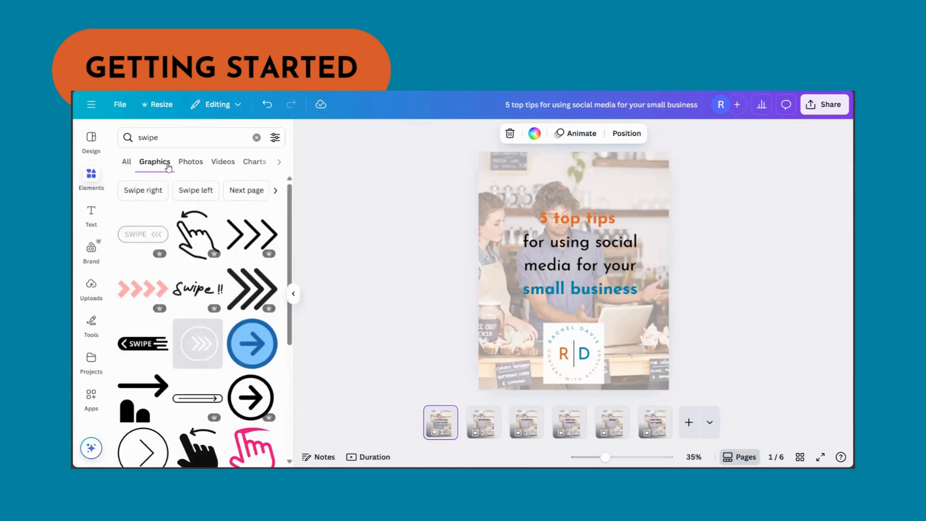
Step: Add the black "SWIPE" arrow graphic to the cover and place it in the lower-right corner beside the logo
scroll(223, 255, "down", 2)
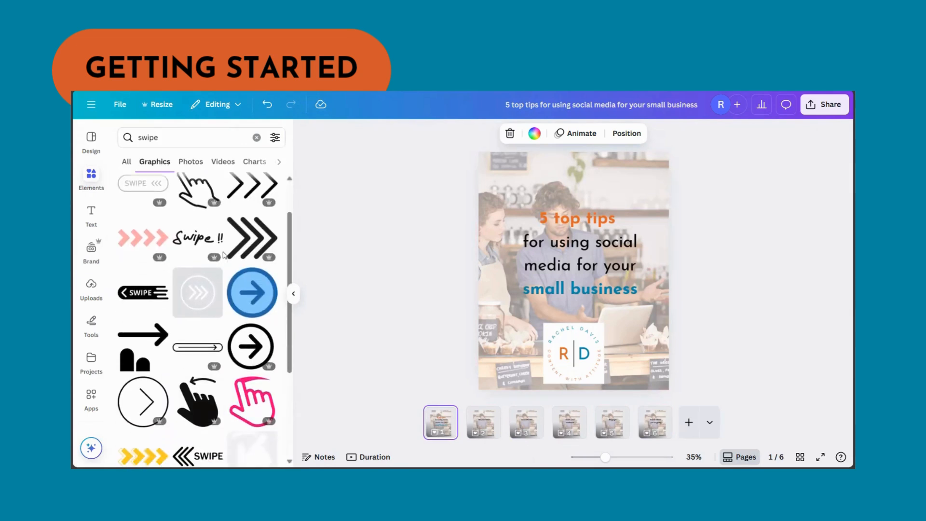
left_click(154, 292)
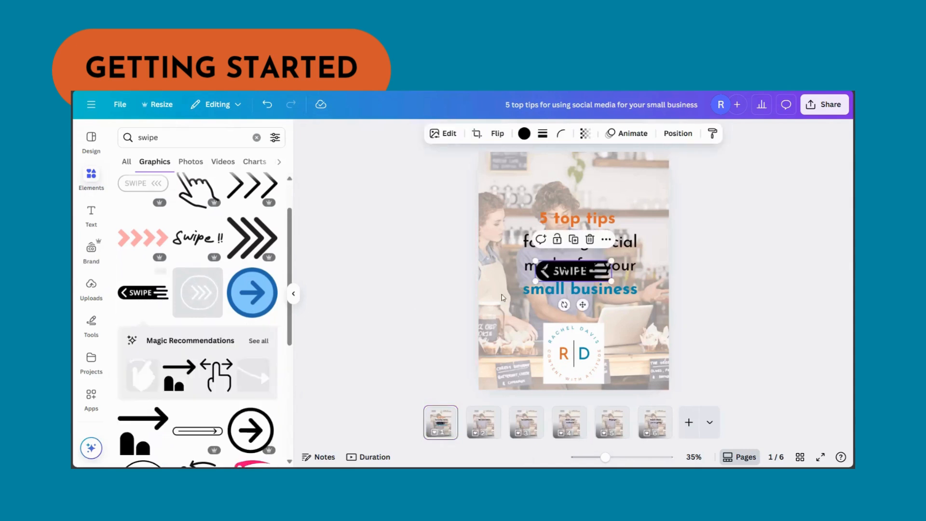
left_click_drag(569, 271, 652, 364)
left_click(715, 346)
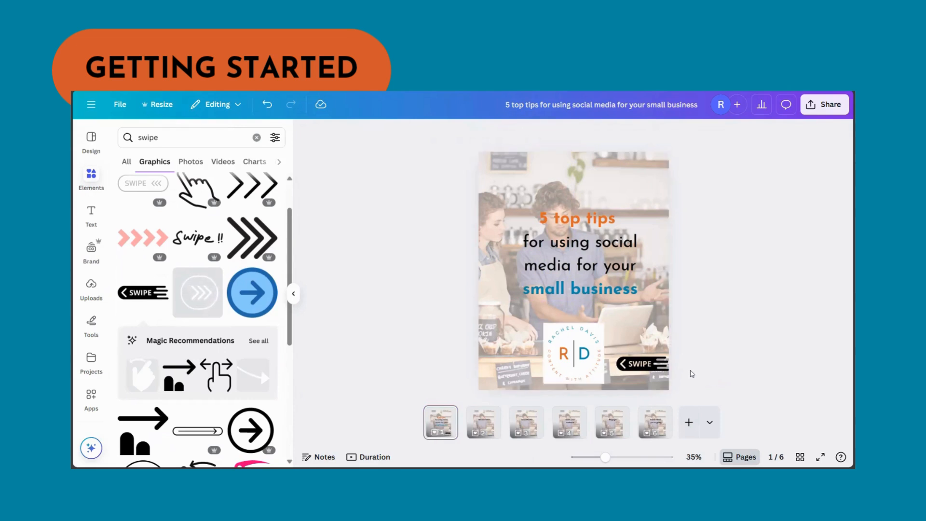
Step: Examine the download settings and the available file types, such as PNG and PDF Standard
left_click(840, 110)
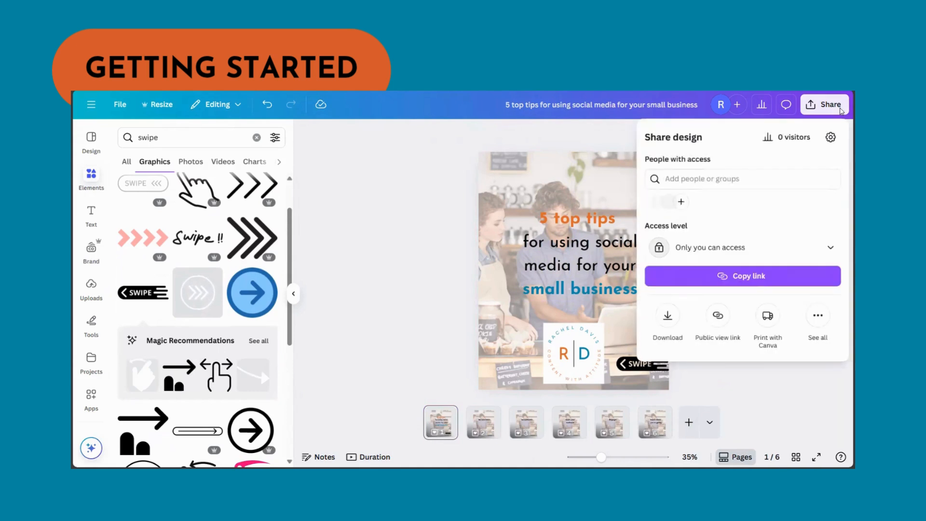
left_click(667, 318)
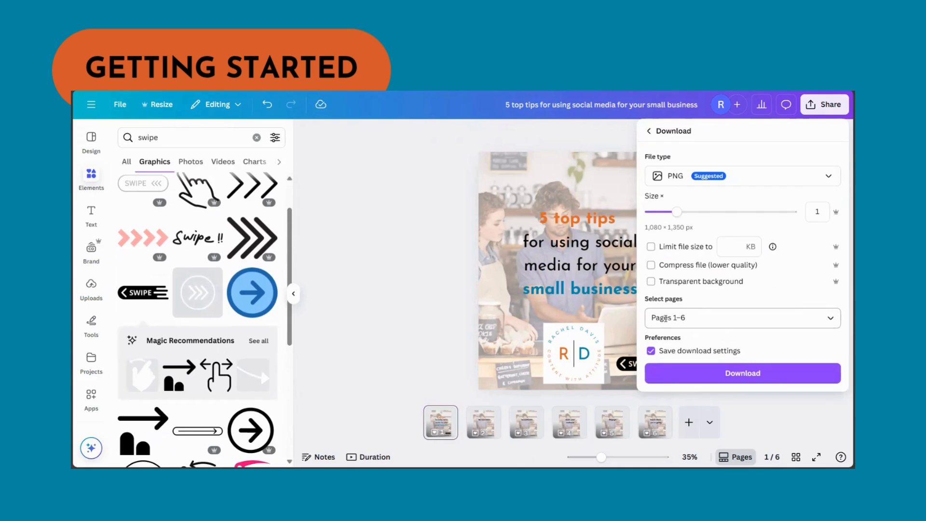
left_click(716, 180)
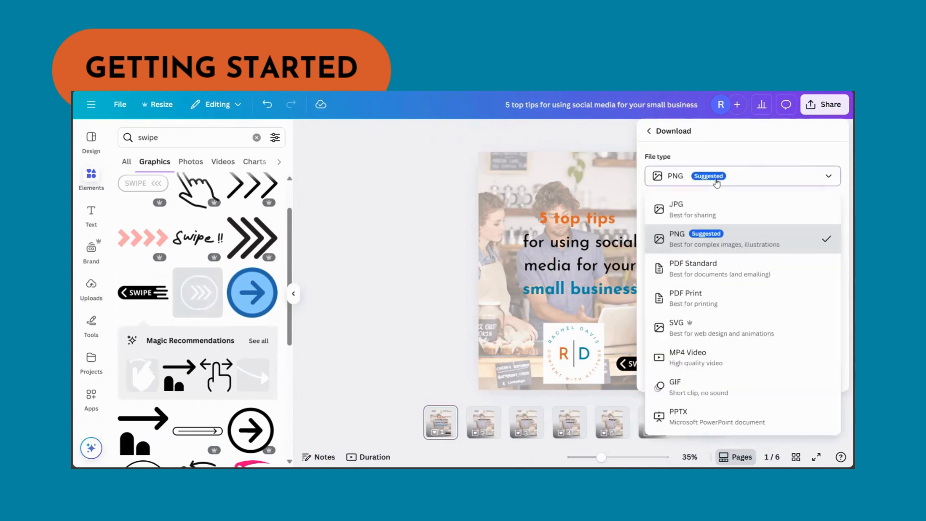
left_click(715, 236)
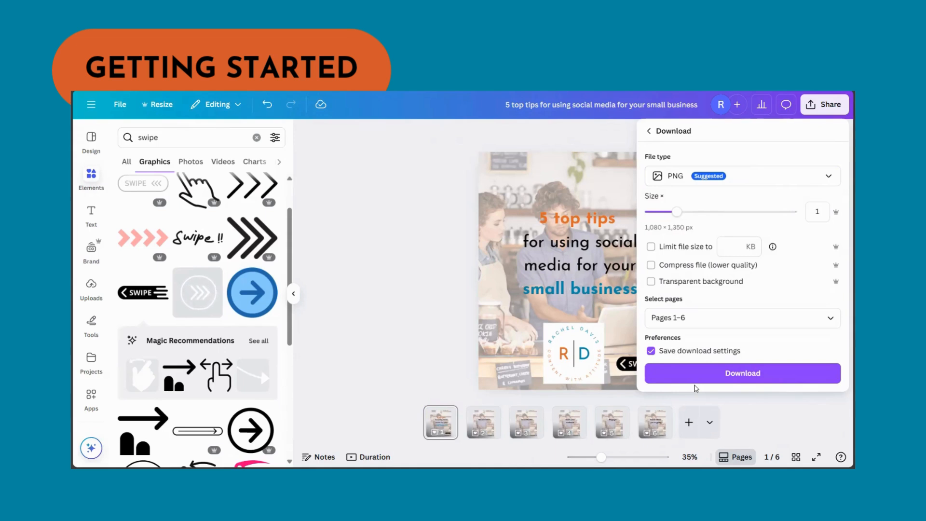
left_click(676, 178)
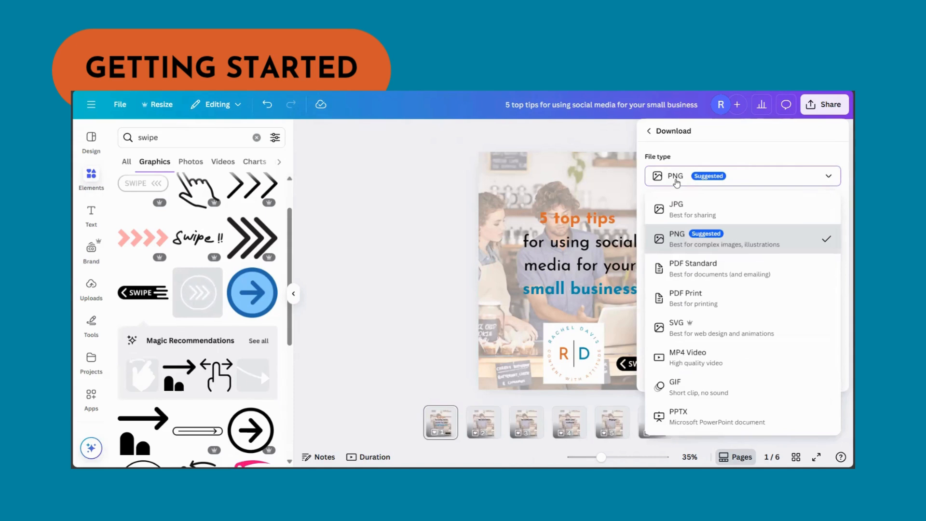
left_click(696, 275)
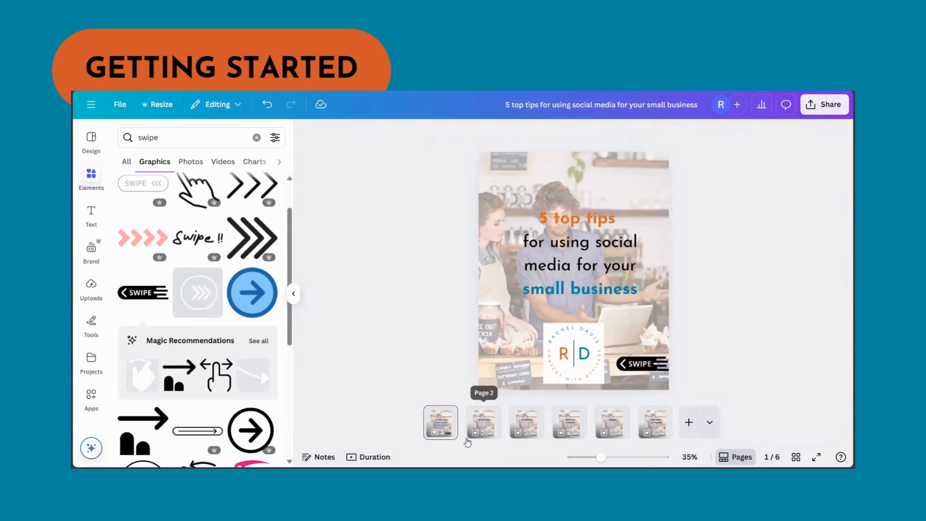
Step: Add a Slide transition after the cover, apply it between all pages, and preview the carousel
mouse_move(461, 435)
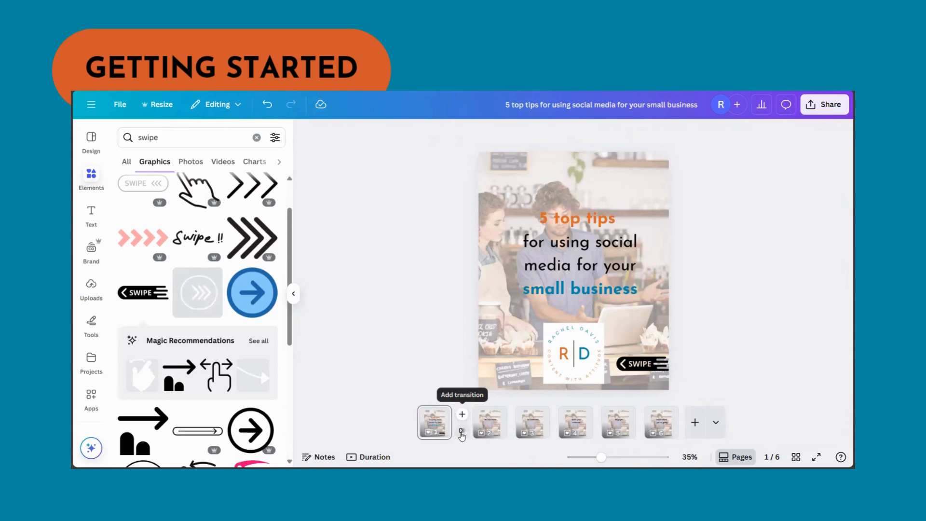
left_click(462, 435)
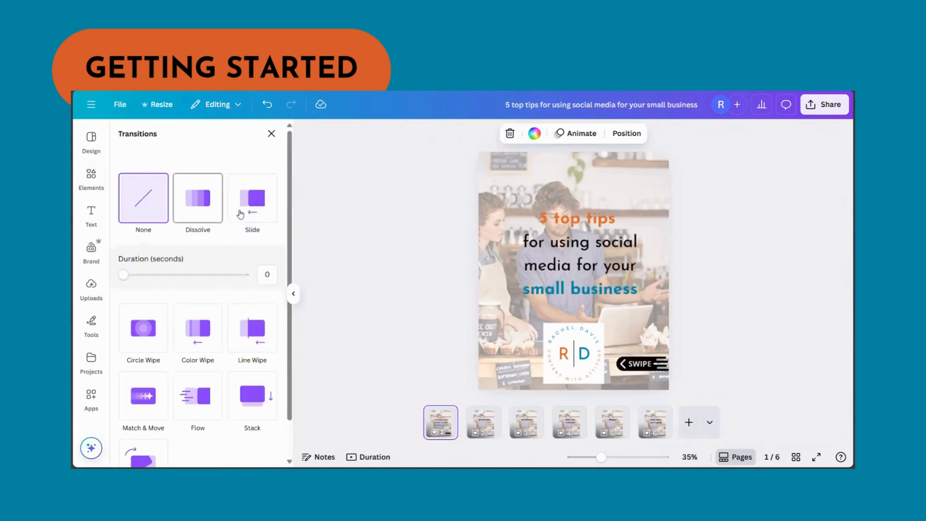
left_click(242, 212)
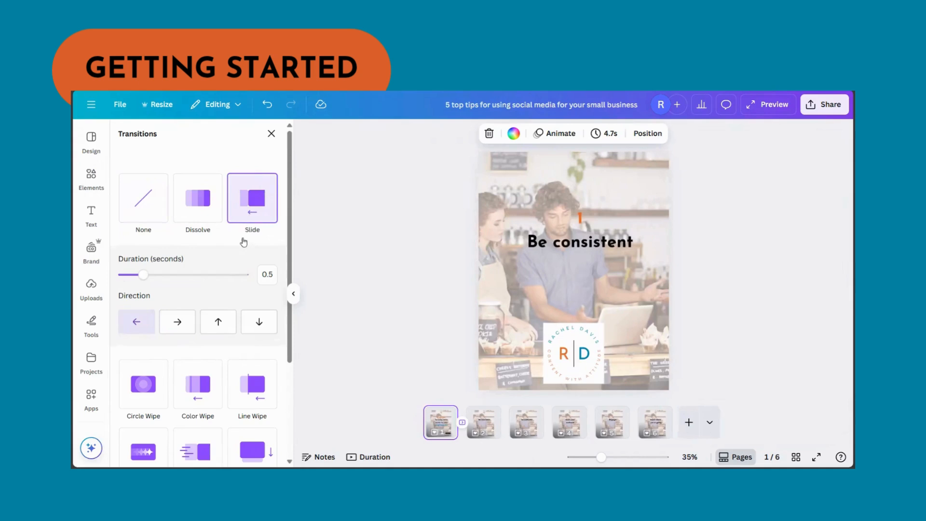
scroll(236, 261, "down", 3)
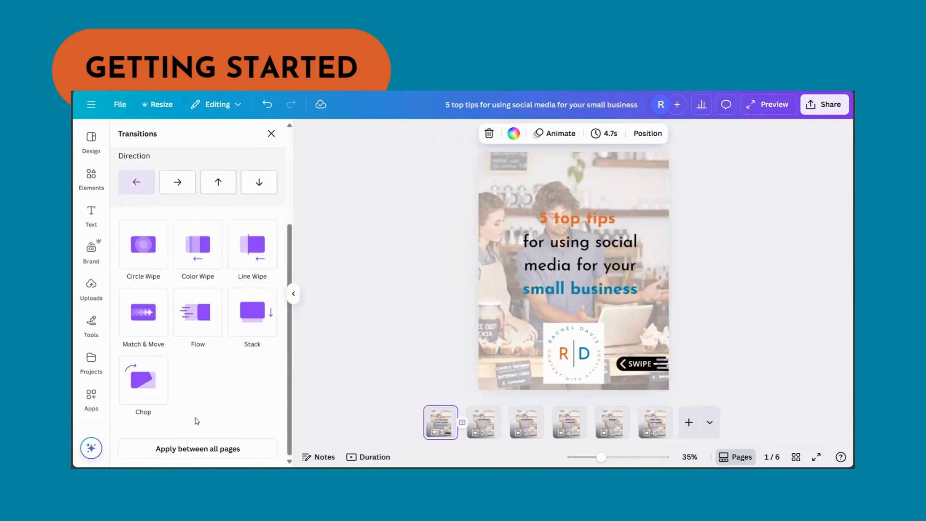
left_click(179, 449)
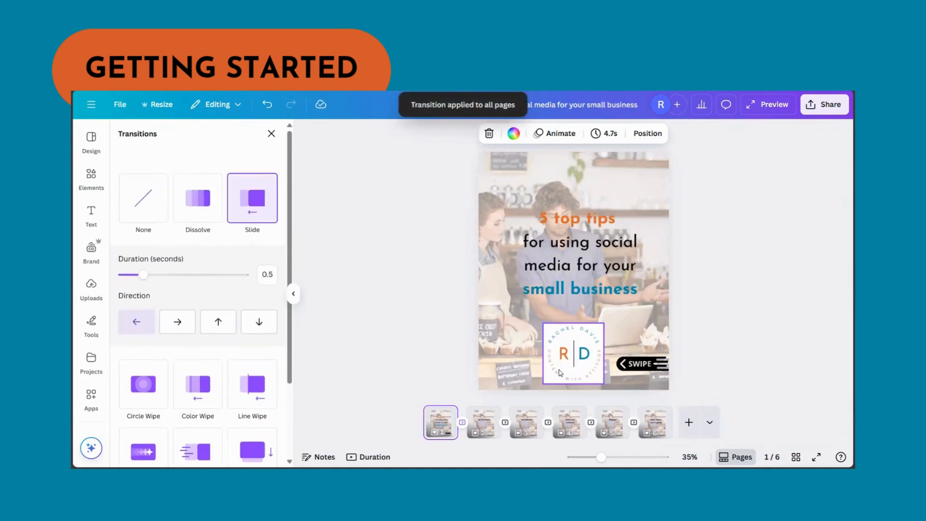
left_click(772, 104)
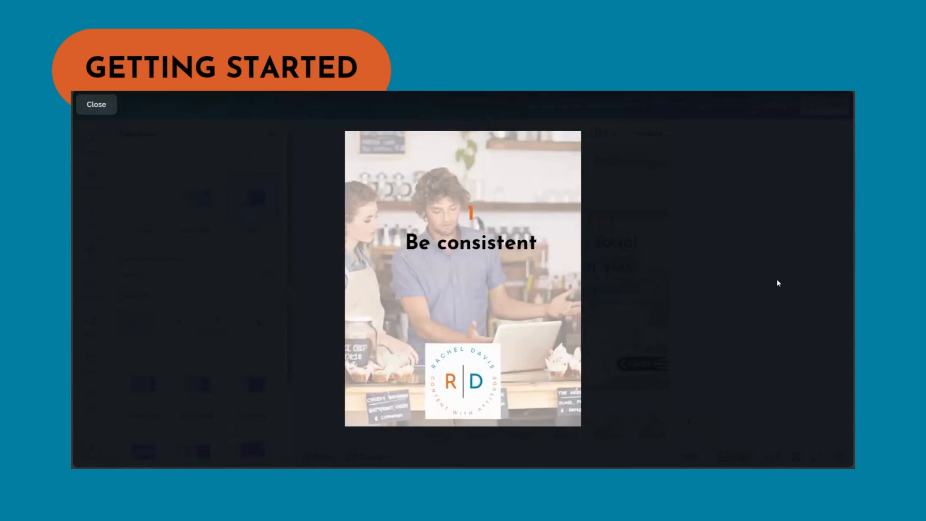
left_click(85, 105)
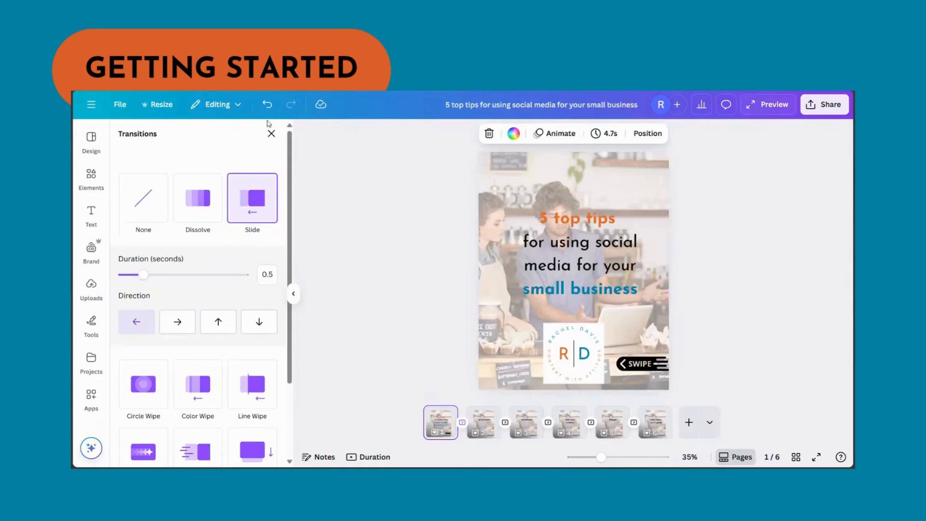
Step: Open the file type choices in the design's download settings
left_click(839, 108)
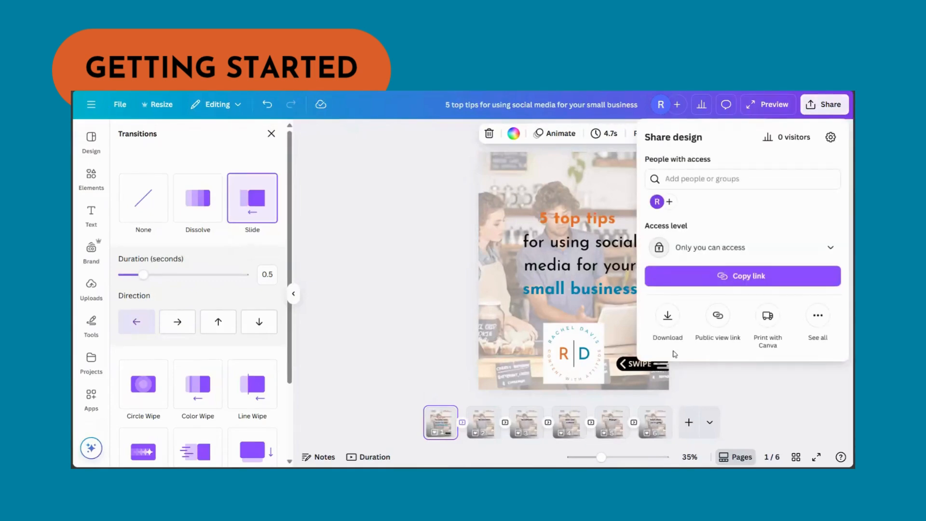
left_click(668, 328)
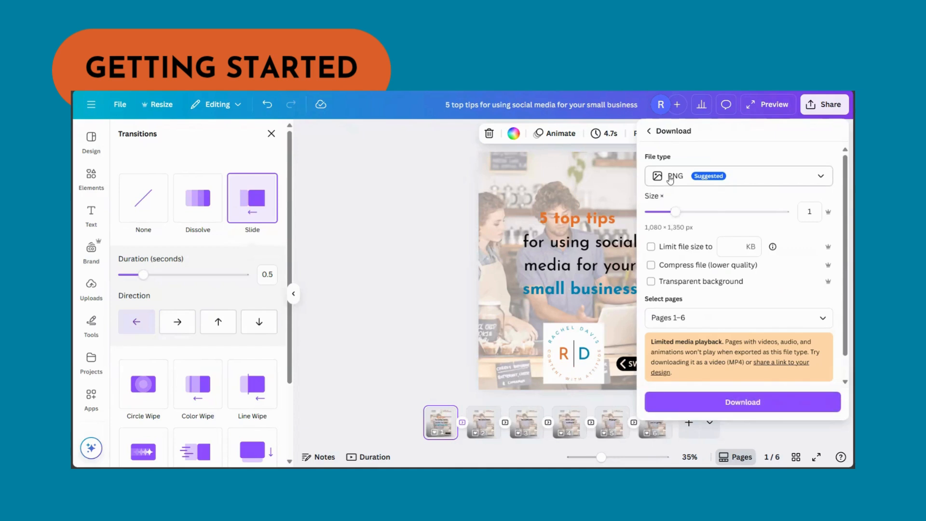
left_click(693, 177)
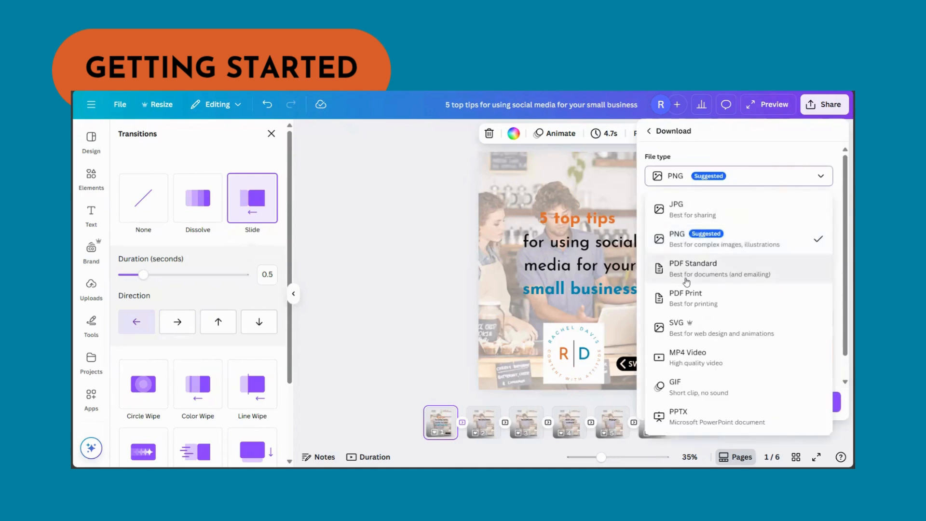